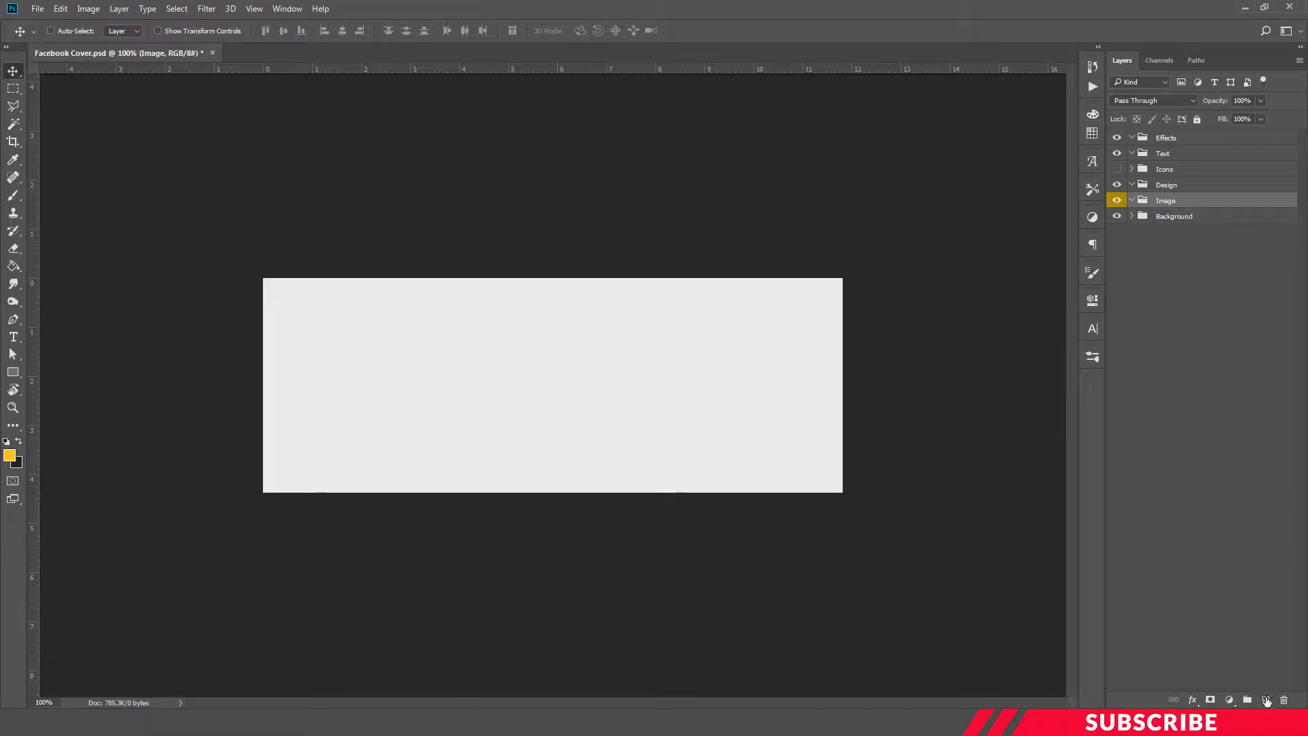
Step: Add a new layer inside the Image group and activate the Polygonal Lasso with black (#000000) as foreground color
click(1266, 699)
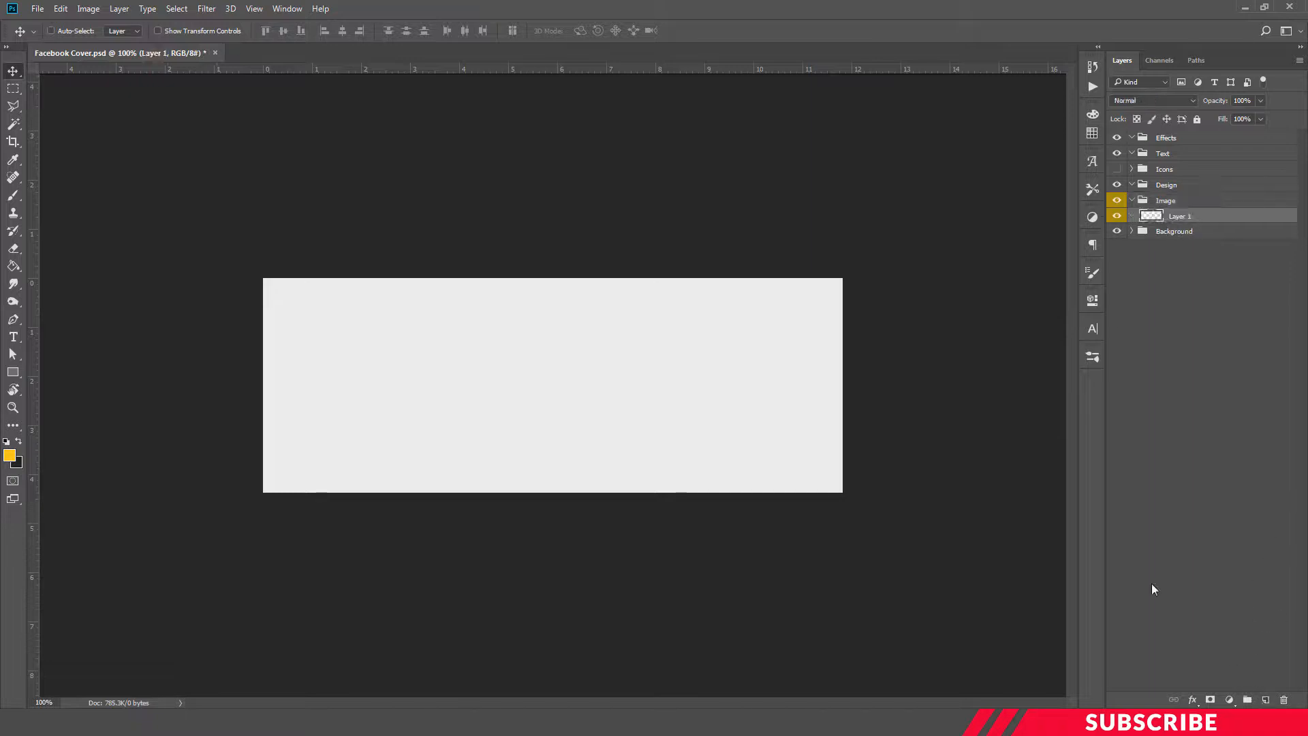
click(9, 458)
drag(995, 461, 844, 593)
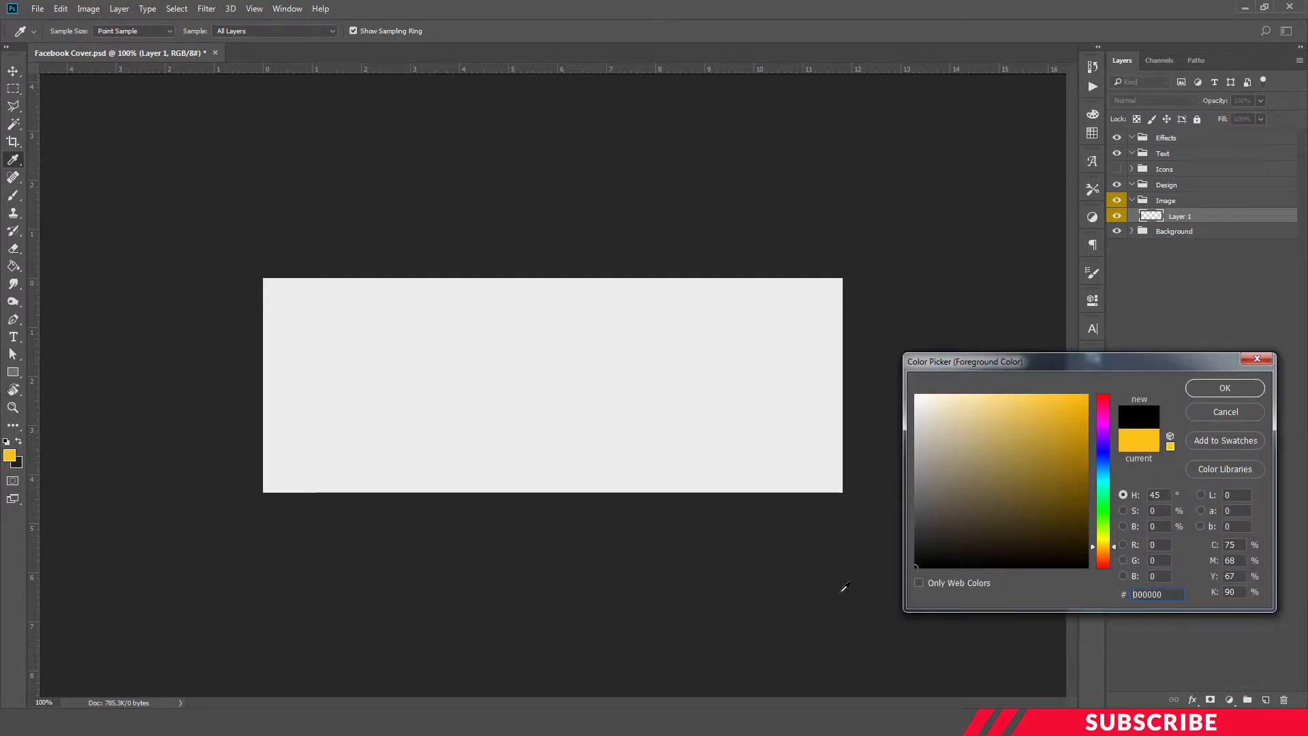
click(1224, 388)
key(j)
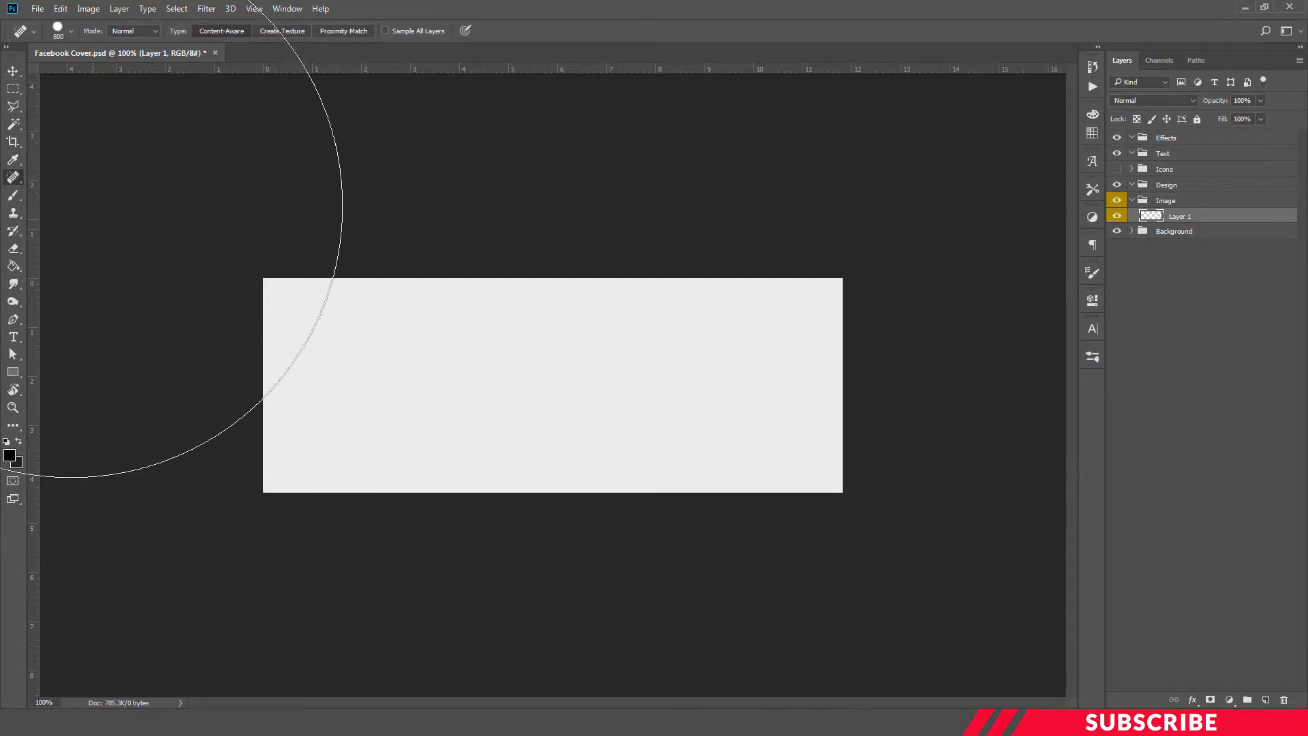
right_click(13, 106)
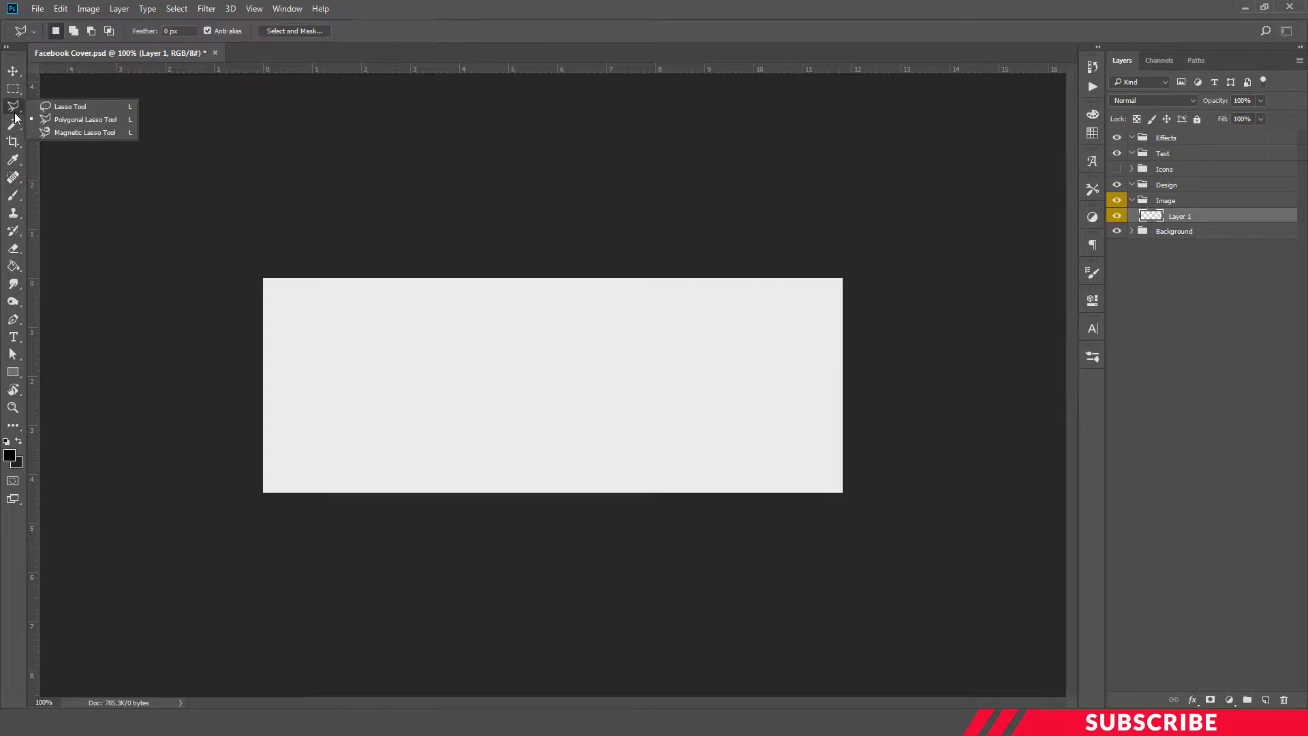
click(76, 123)
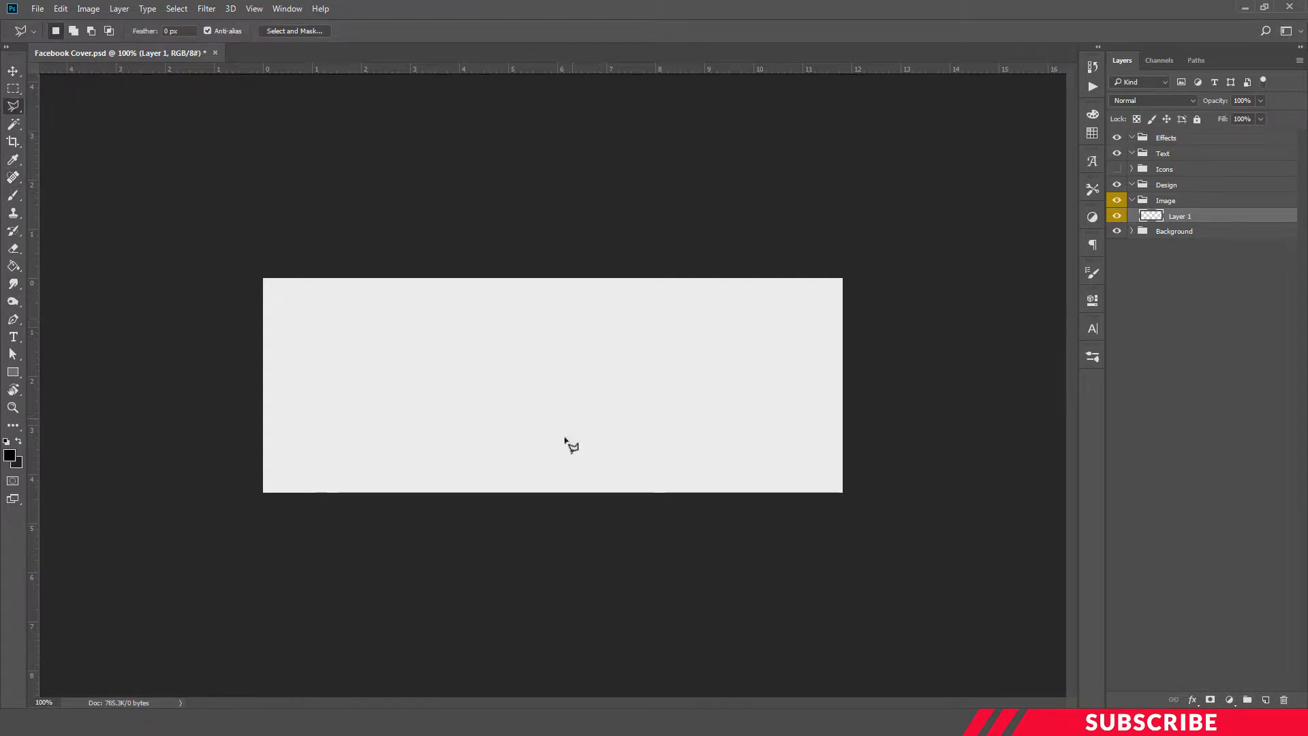
click(555, 508)
key(Escape)
key(Delete)
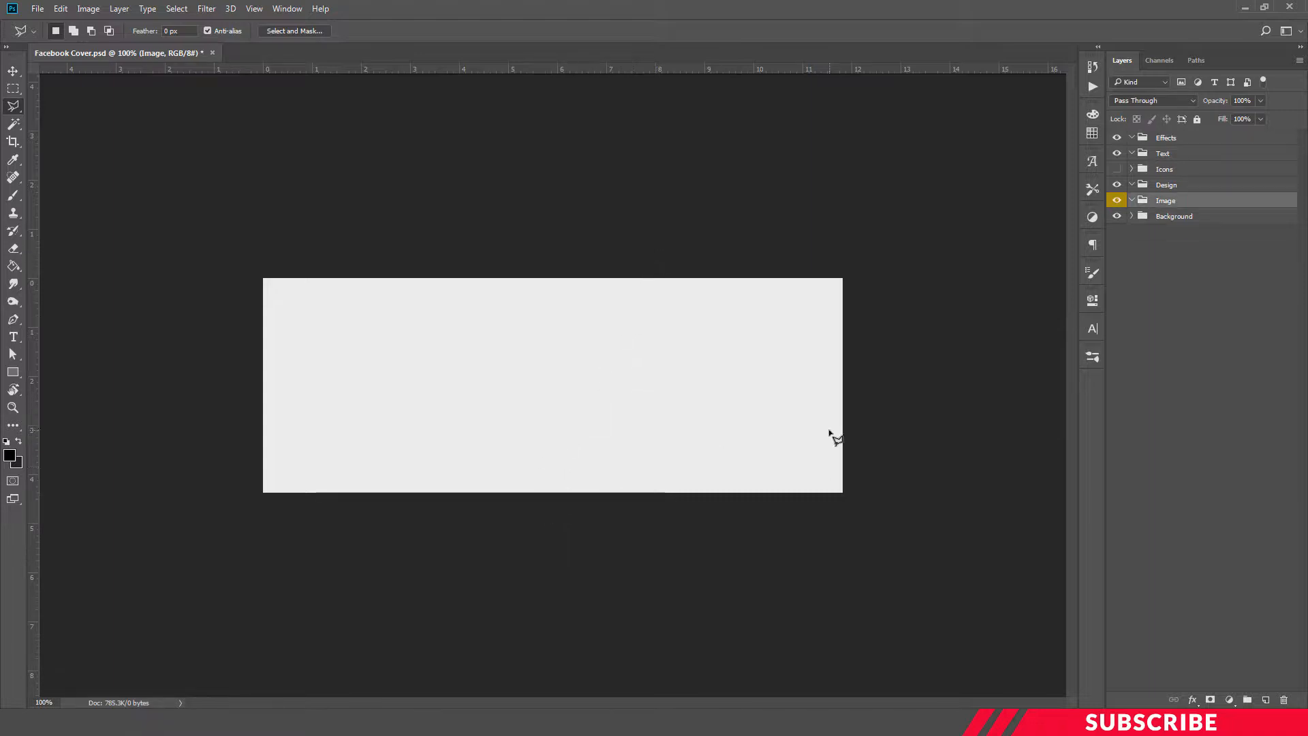
key(ctrl+z)
Step: Select the right part of the canvas with a slanted left edge using the Polygonal Lasso, and fill it with black
click(538, 515)
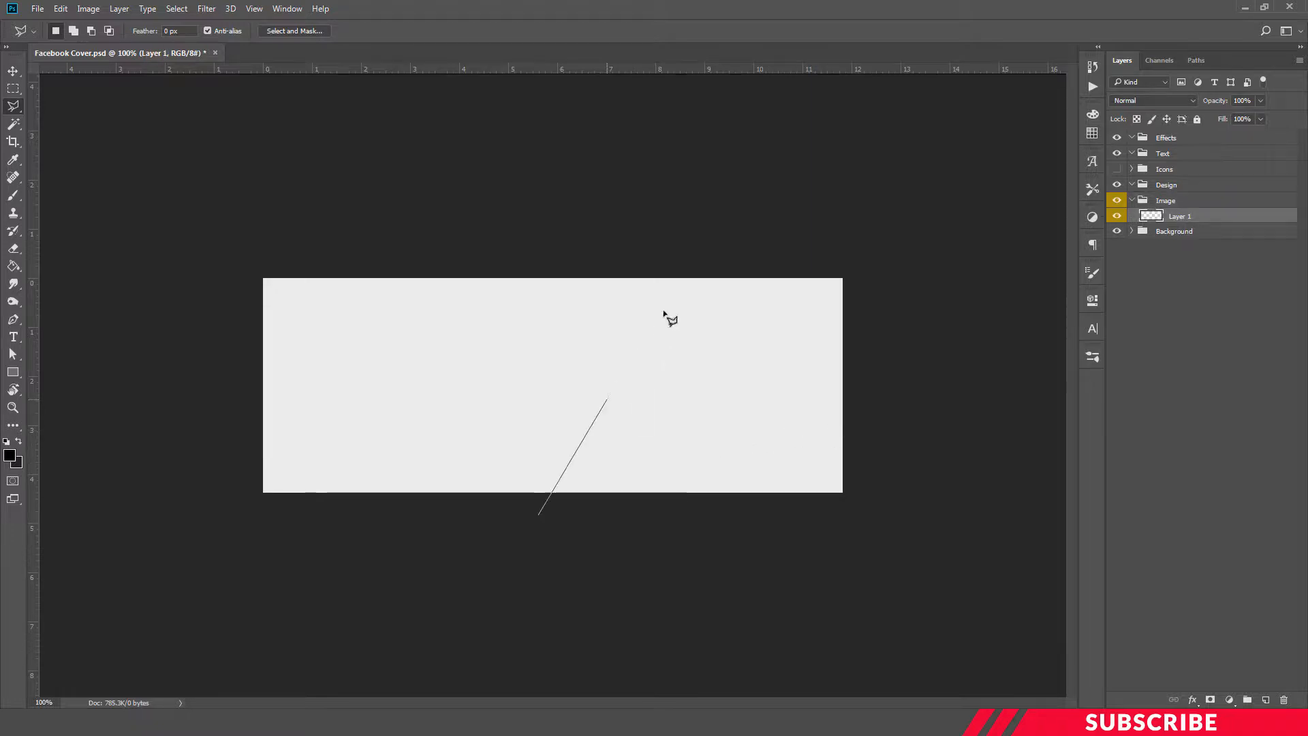
click(639, 250)
click(911, 257)
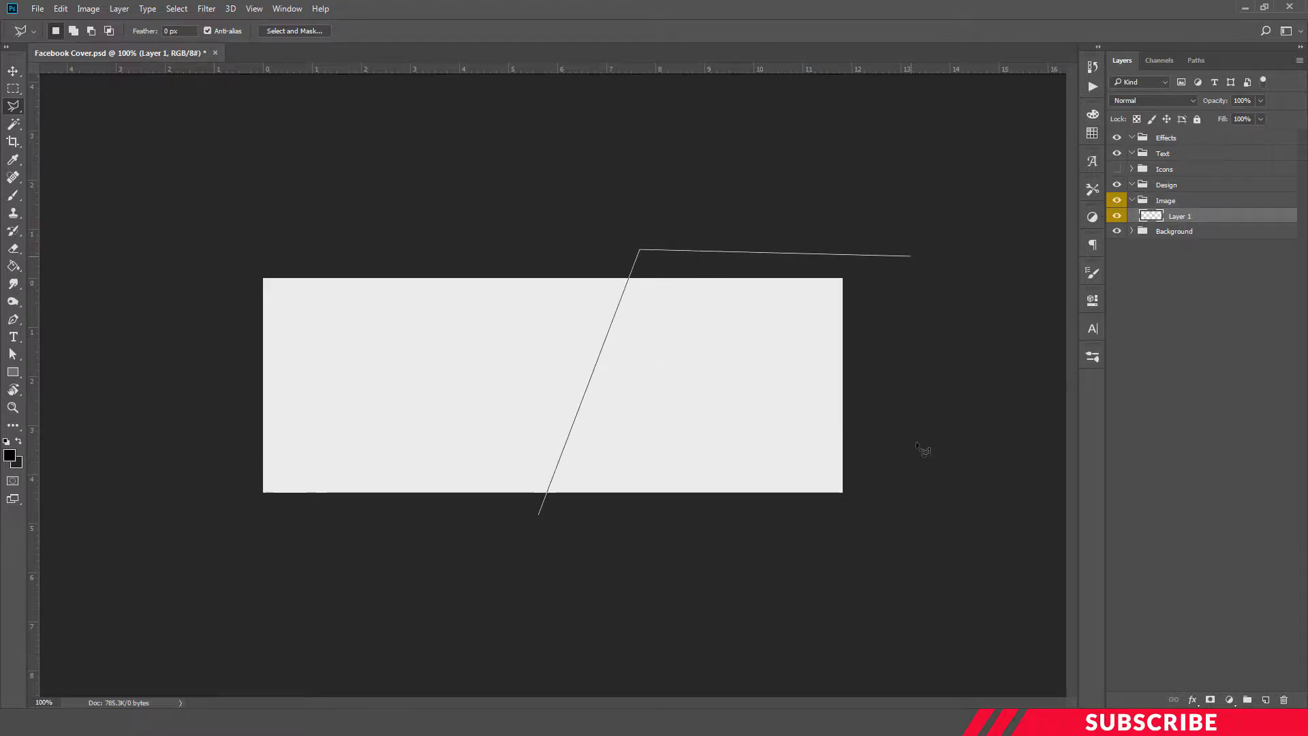
click(905, 533)
click(538, 516)
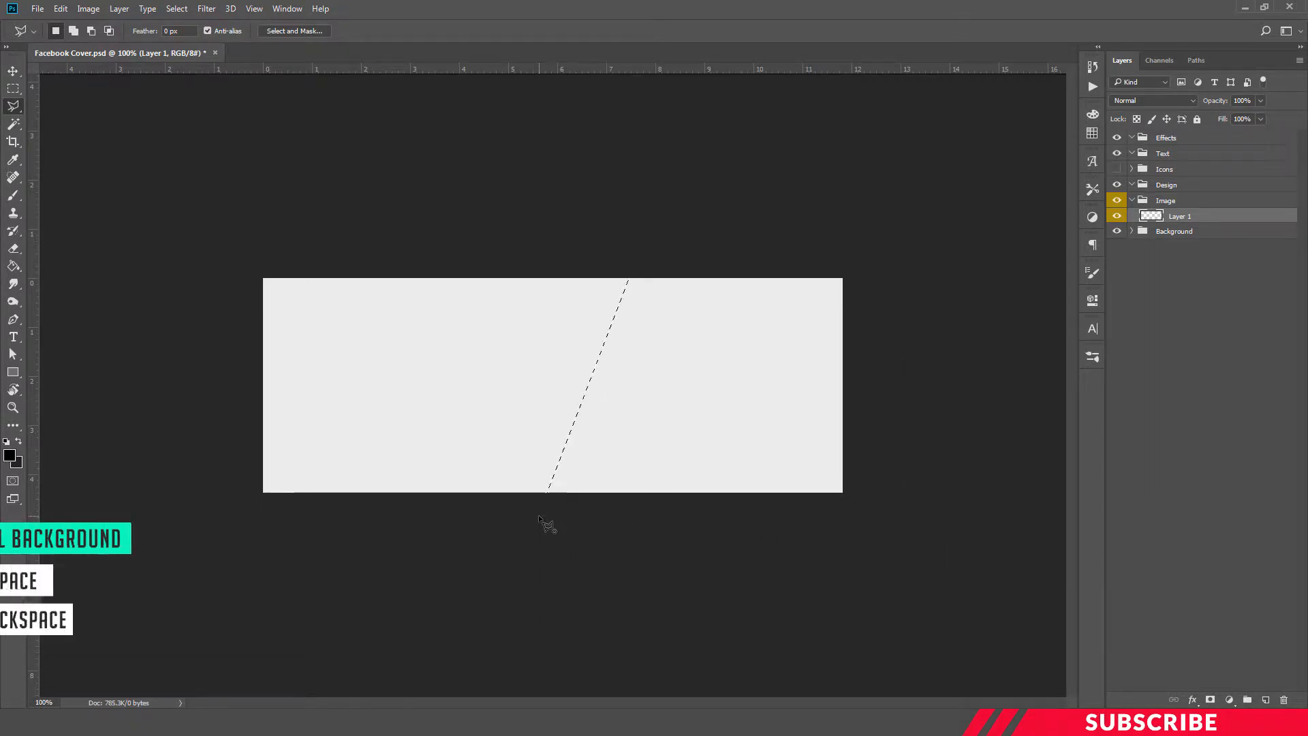
key(alt+BackSpace)
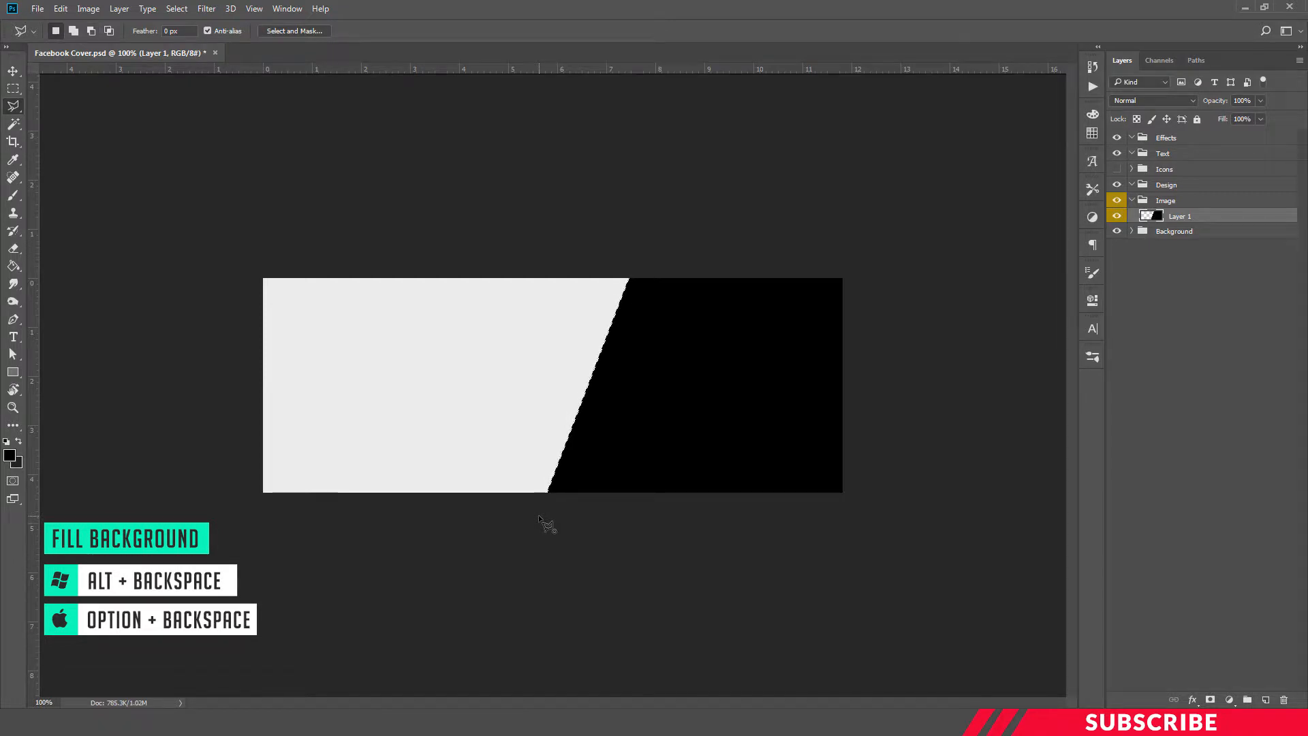
key(ctrl+d)
click(13, 71)
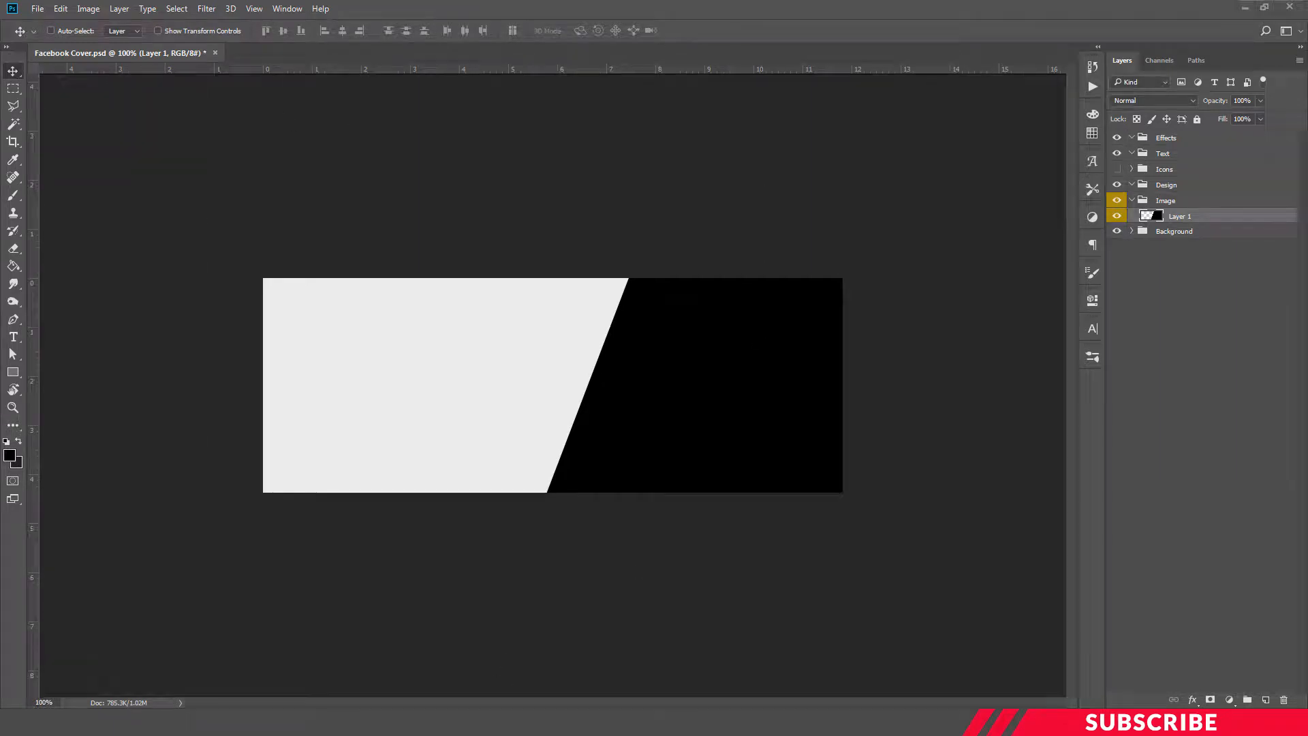
Step: Open Image-1 from the PTE19 folder in Photoshop
click(1245, 6)
click(239, 116)
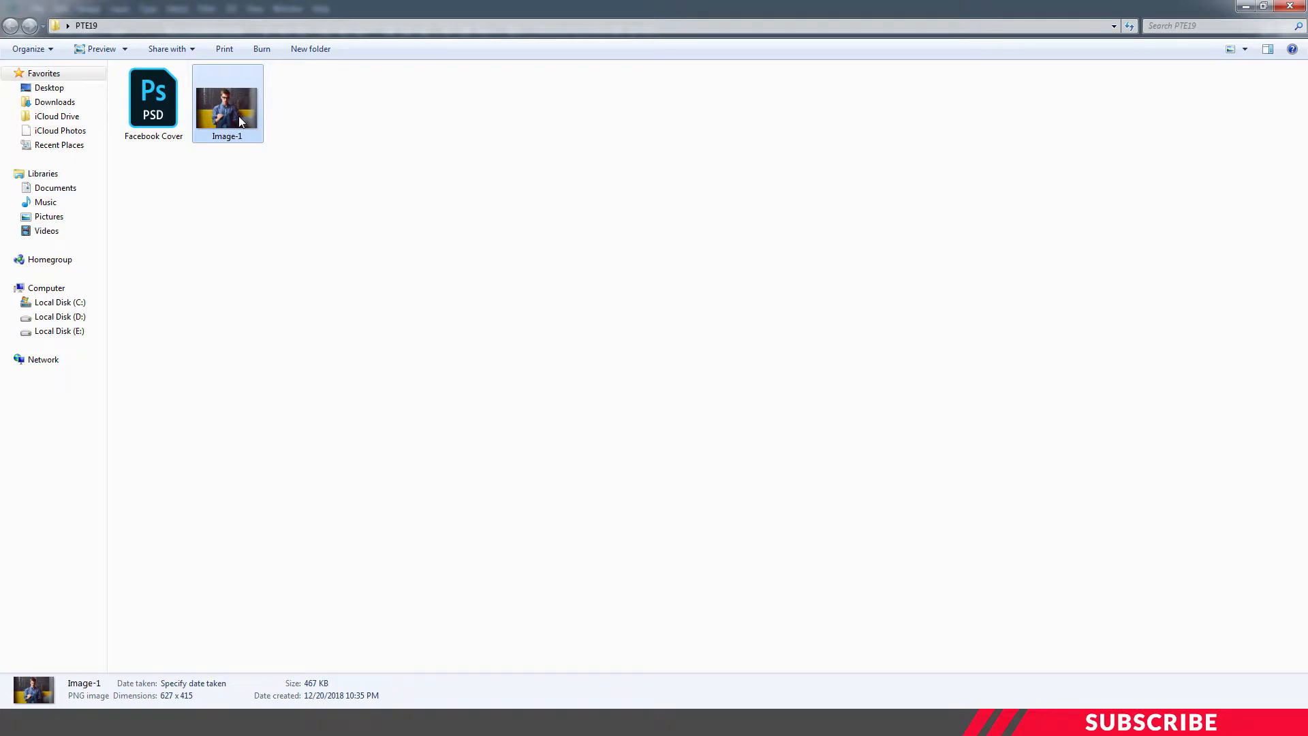
right_click(238, 116)
mouse_move(282, 240)
click(452, 239)
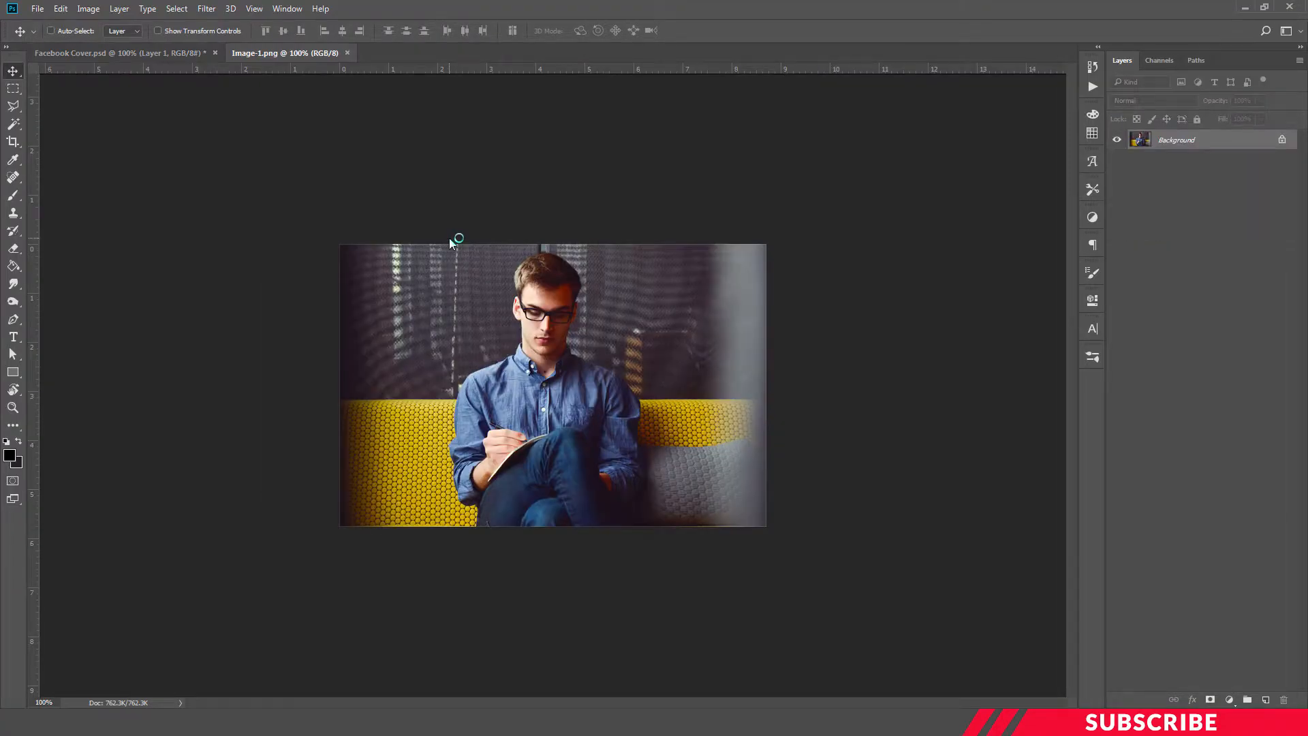
Step: Copy the photo into the Facebook Cover document above the black shape, and close Image-1
drag(324, 60, 742, 78)
drag(798, 321, 653, 422)
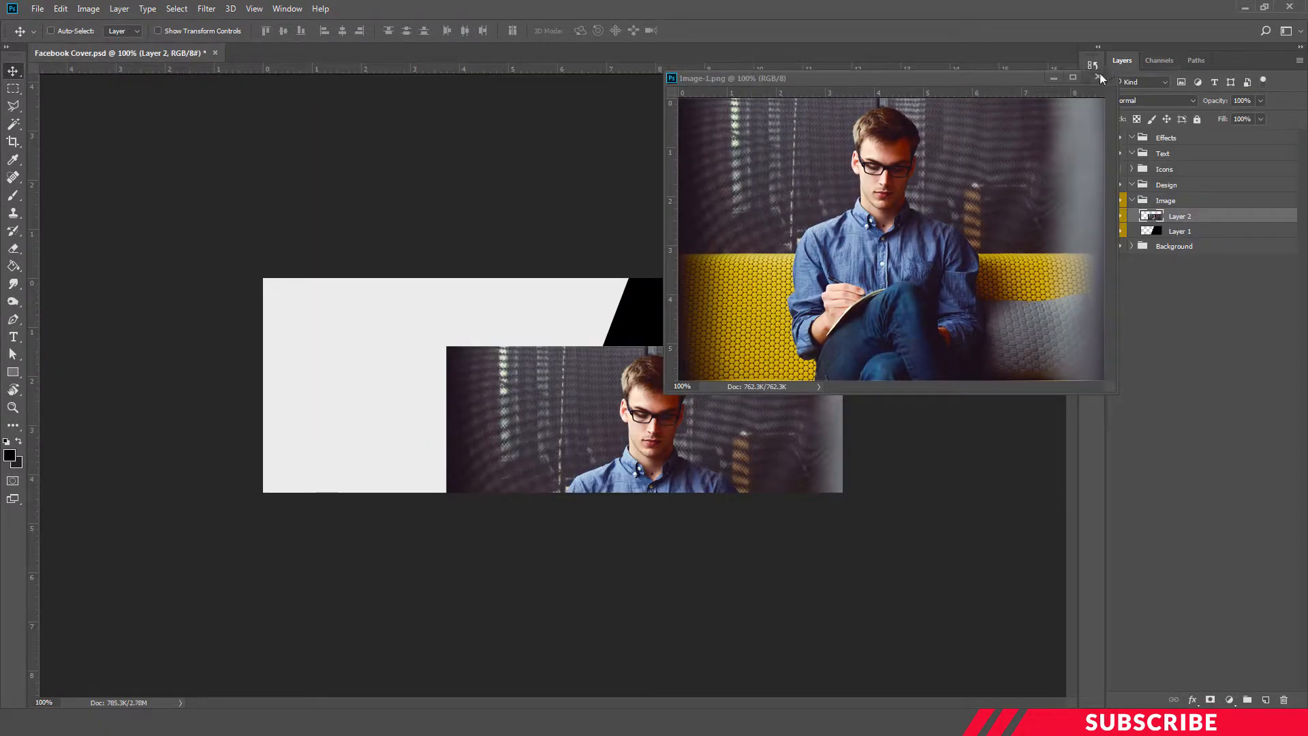
click(1097, 76)
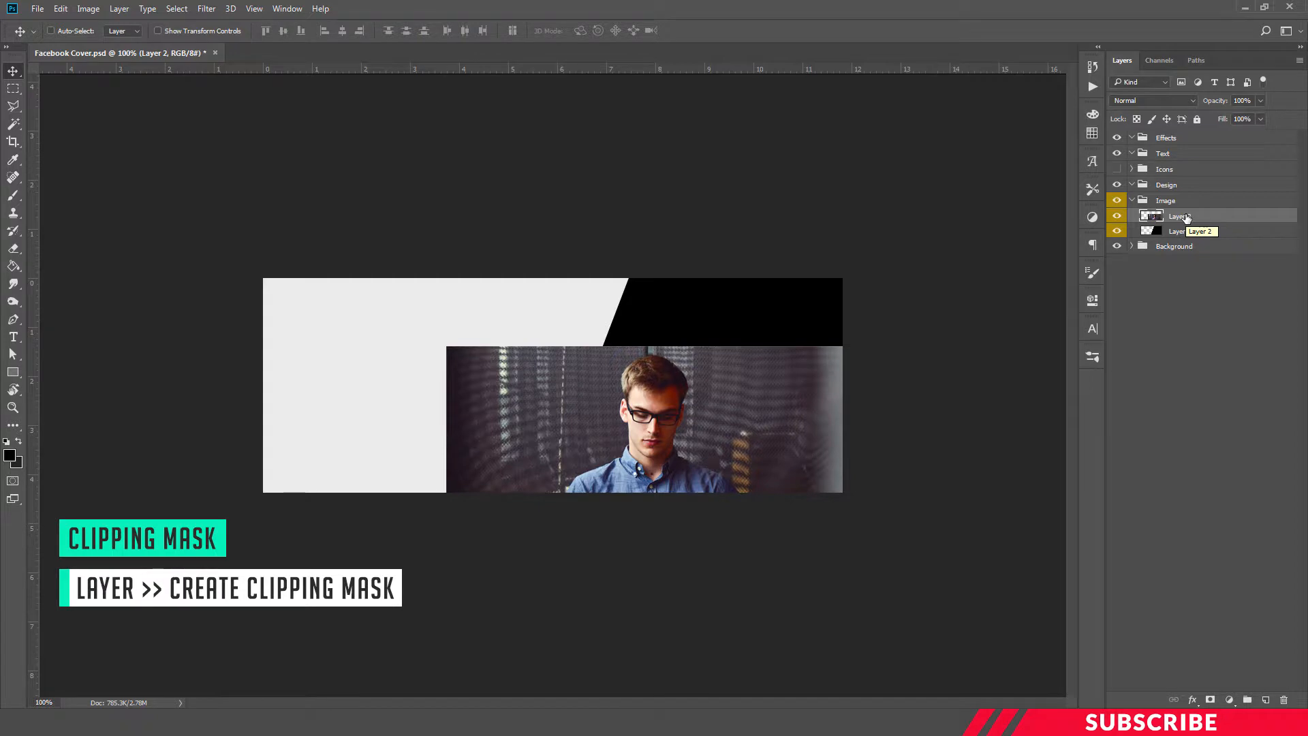
Step: Clip the photo layer to the black shape and move the photo up so it covers the whole slanted area
right_click(1186, 217)
click(1044, 330)
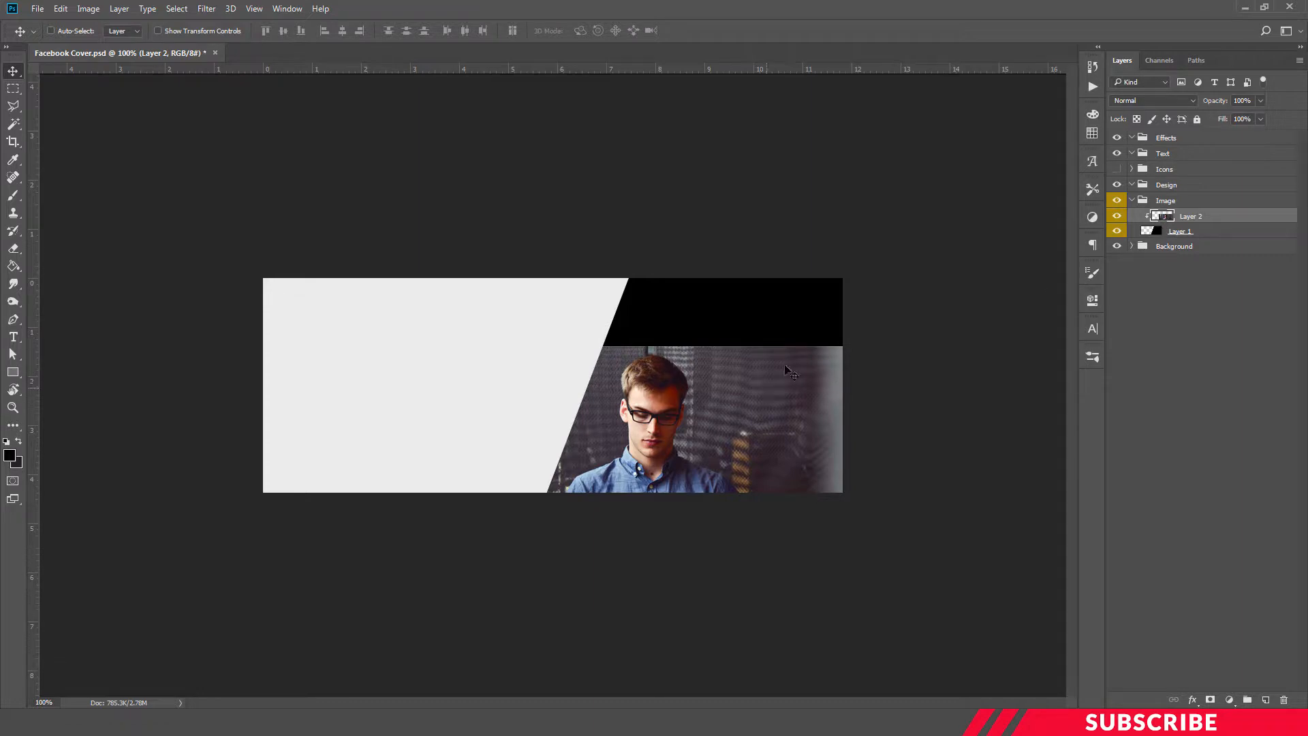
drag(711, 427, 737, 362)
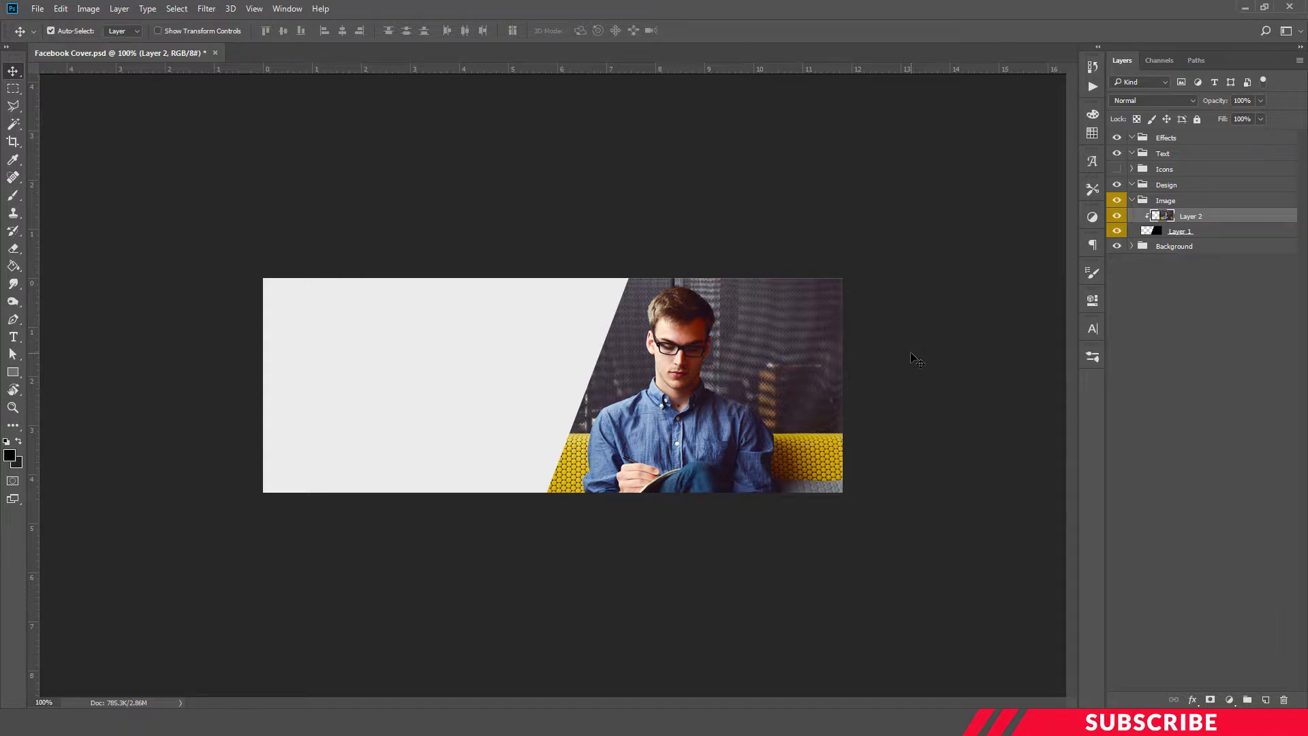
Step: Scale the clipped photo proportionally to about 83% with Free Transform and position its center at X 640 px, Y 167.5 px
key(ctrl+t)
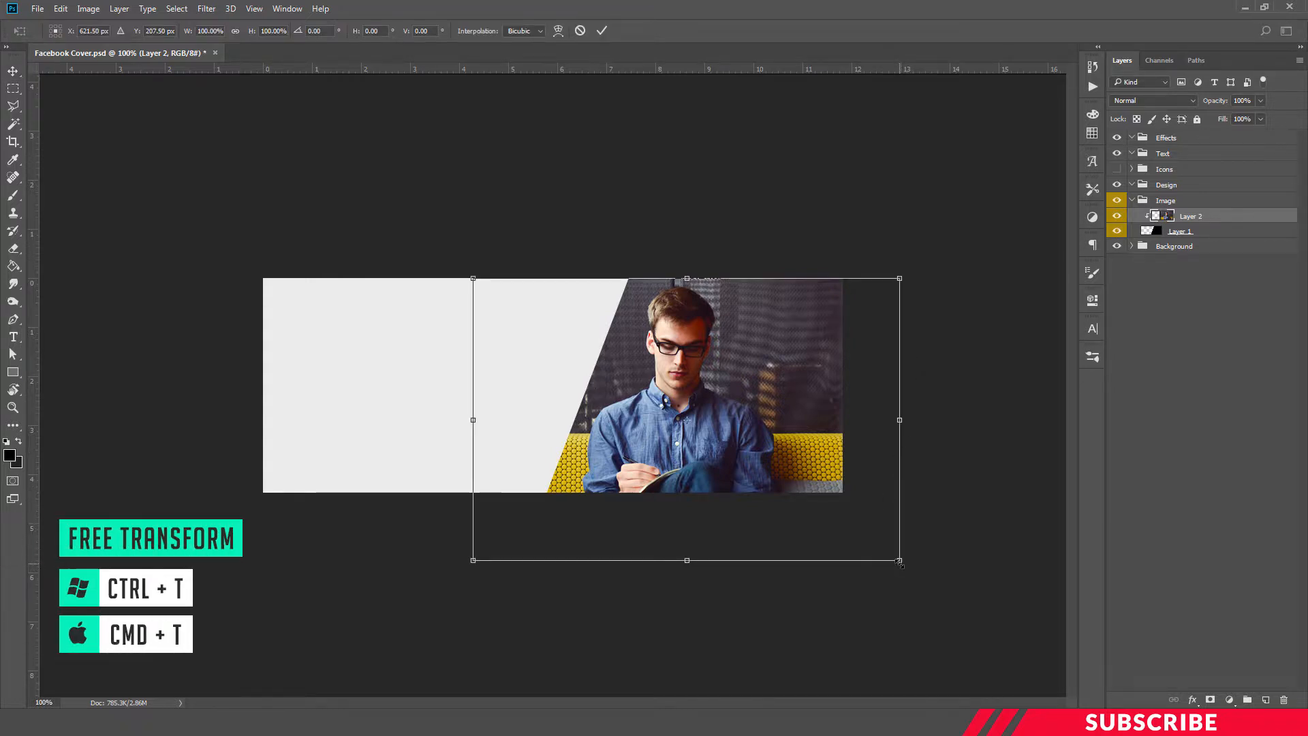
drag(899, 561, 848, 525)
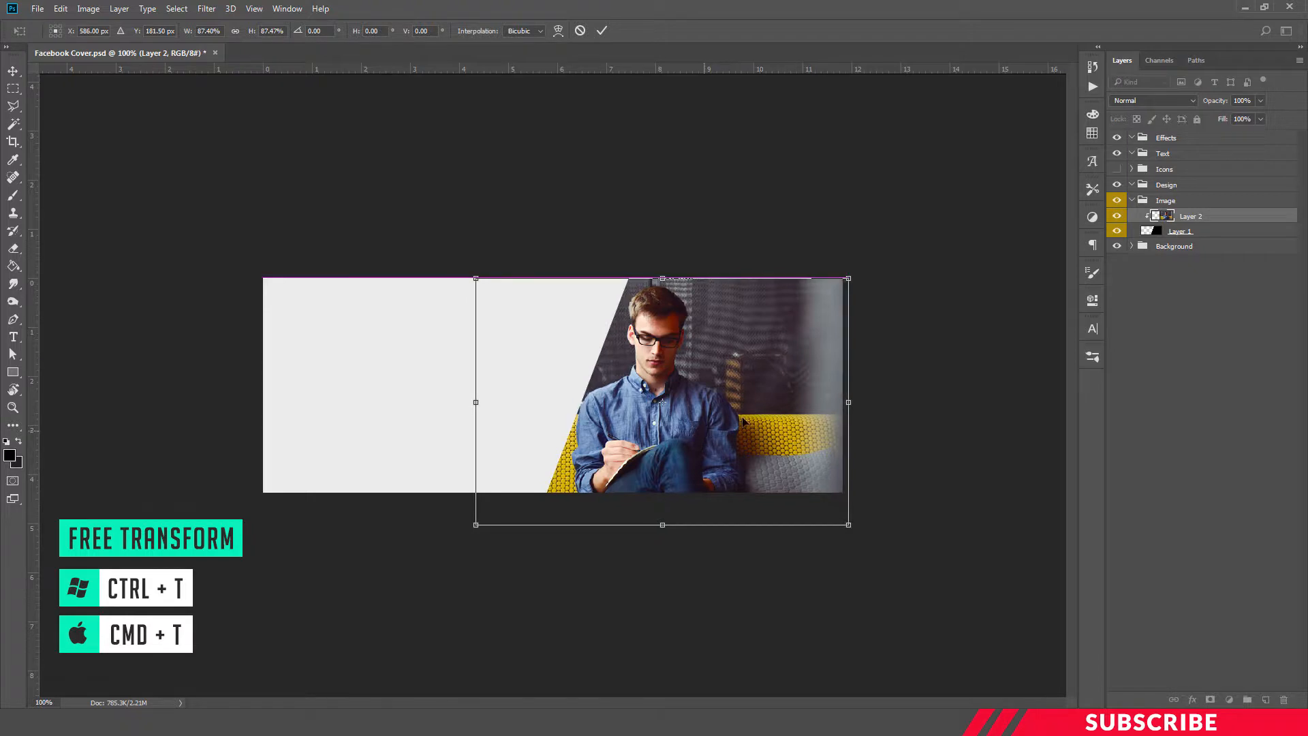
drag(743, 422, 789, 423)
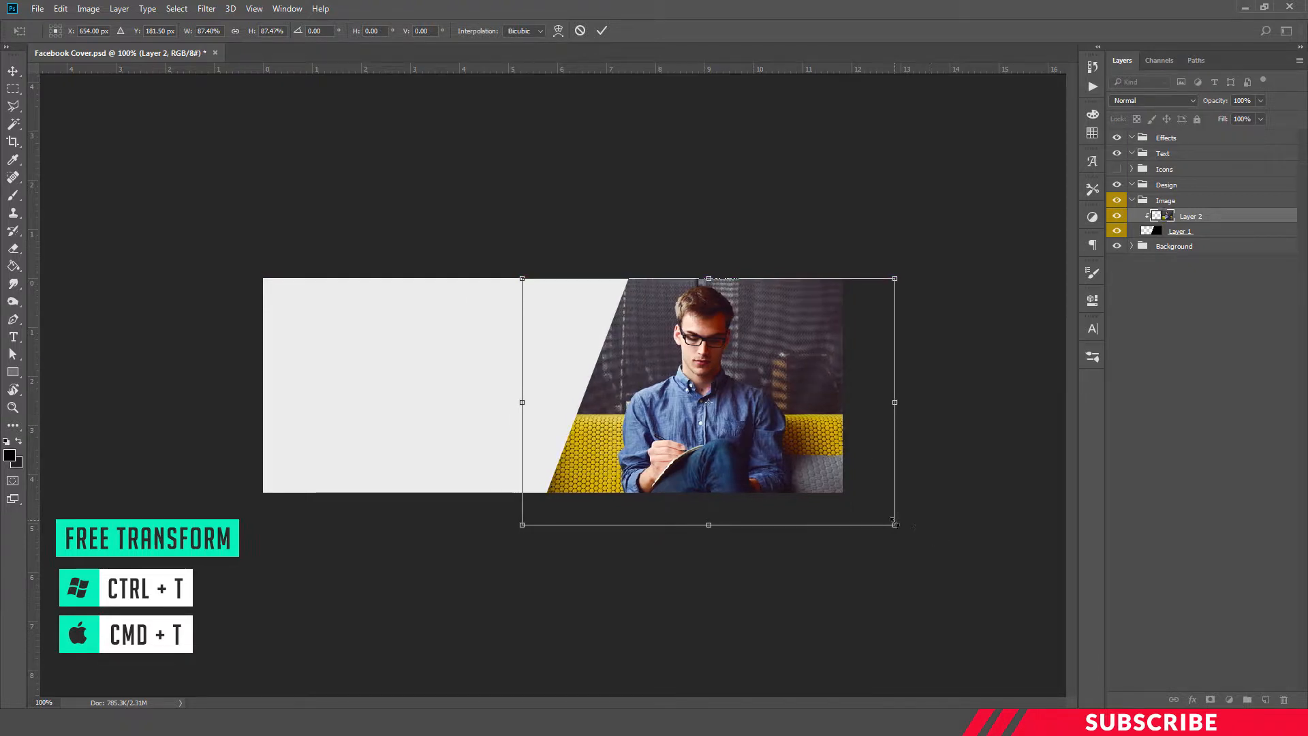
drag(894, 524, 874, 511)
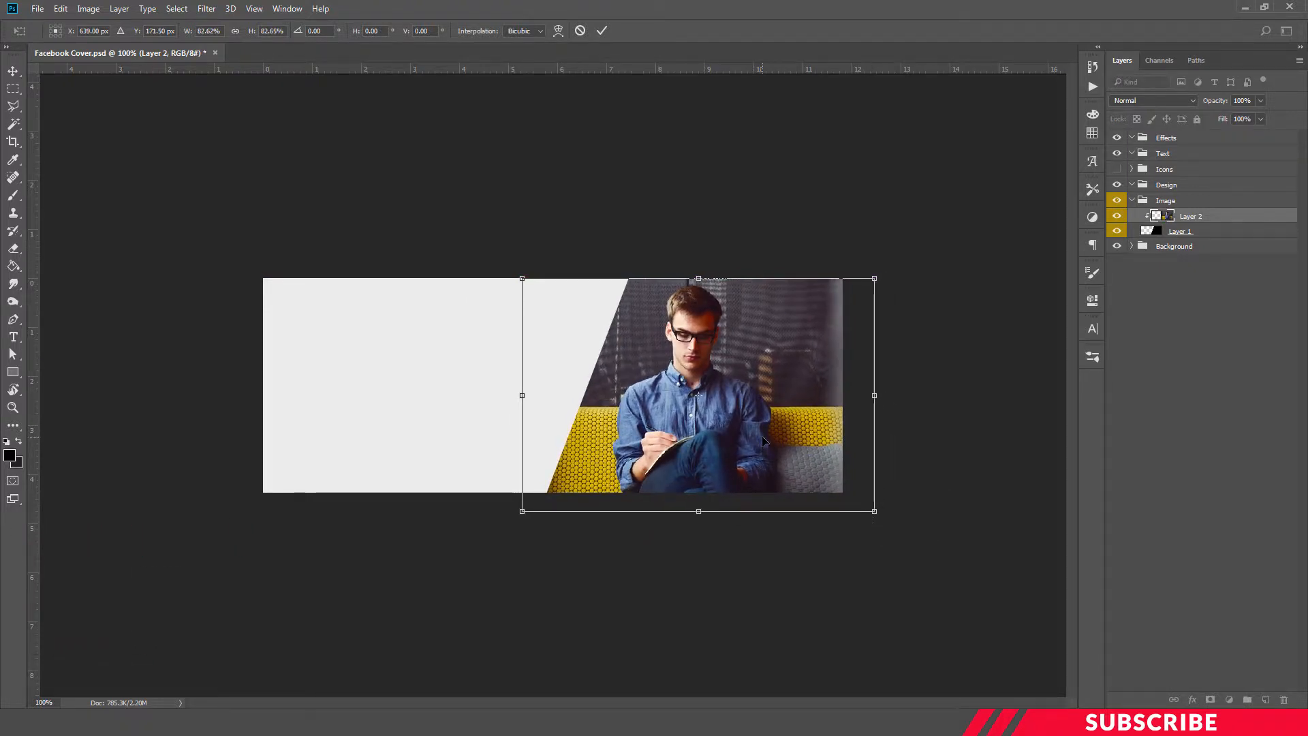
key(Up)
key(Up)
key(Up)
key(Up)
key(Right)
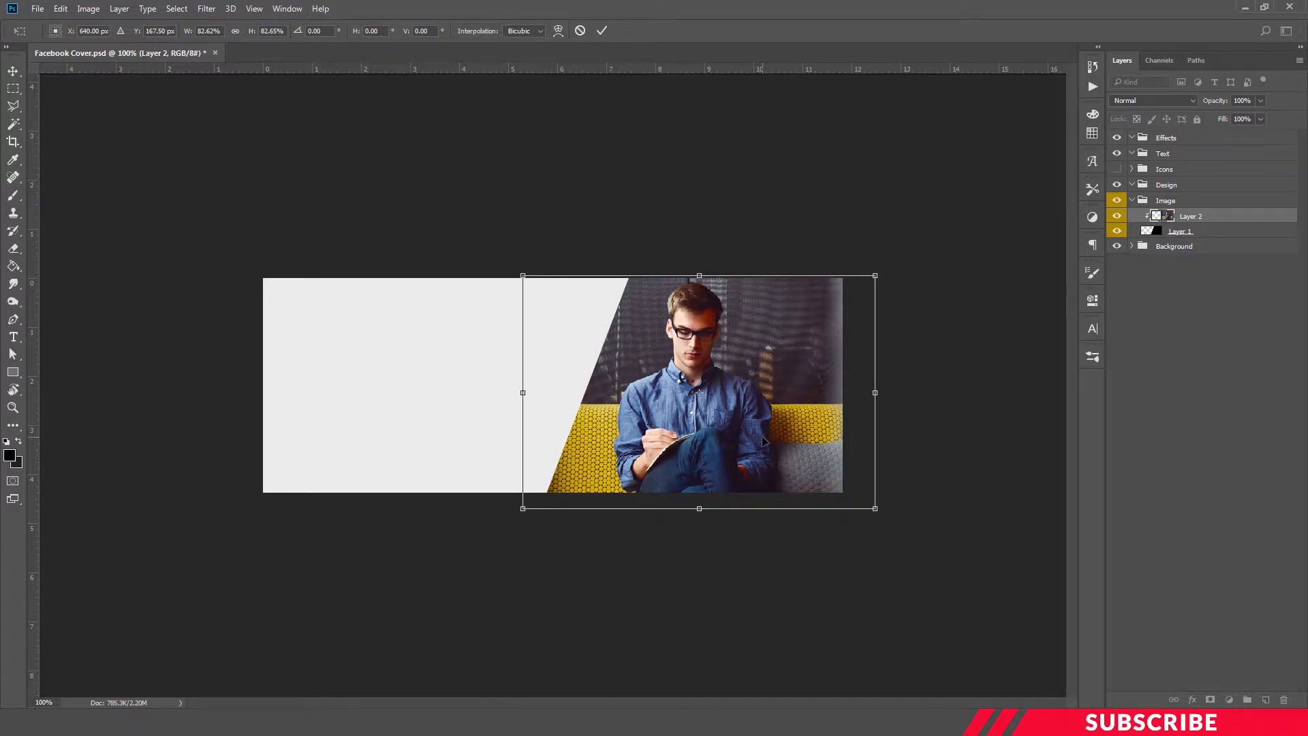
key(Return)
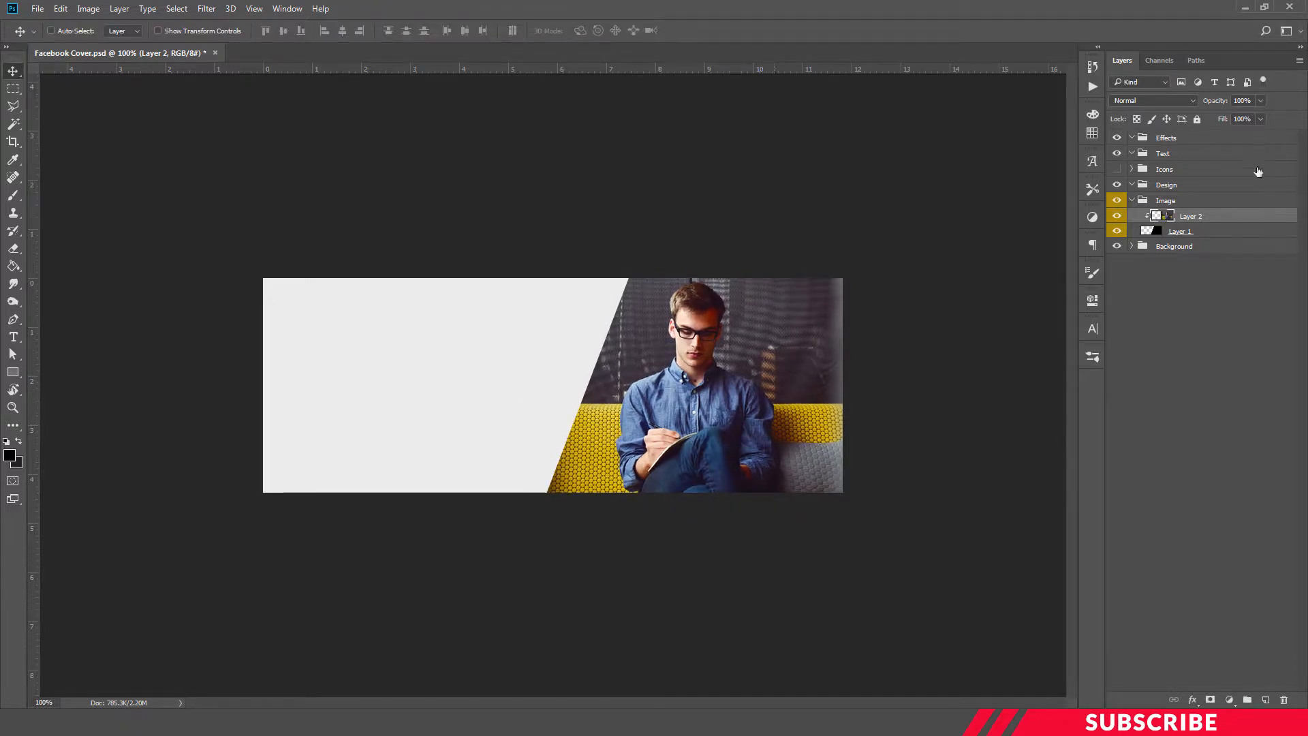
Step: Collapse the Image group and add a new layer inside the Design group
click(1151, 200)
click(1132, 200)
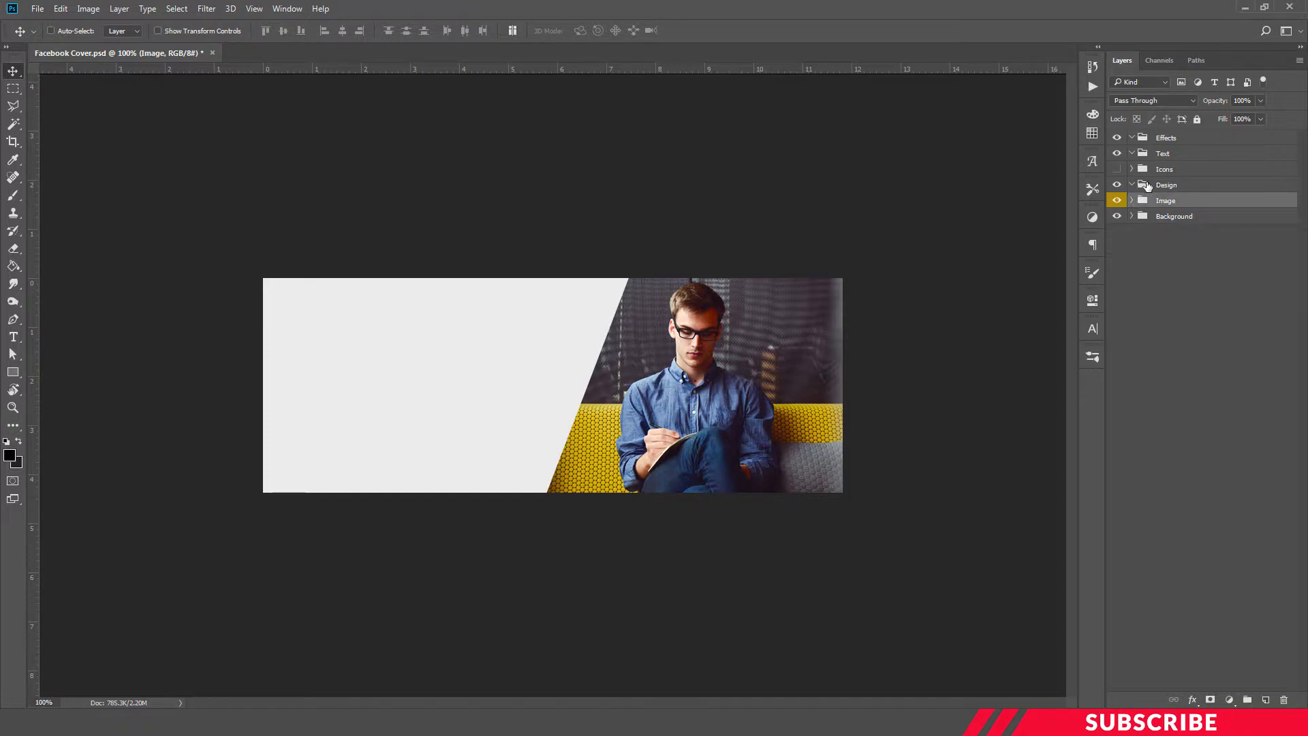
click(1148, 186)
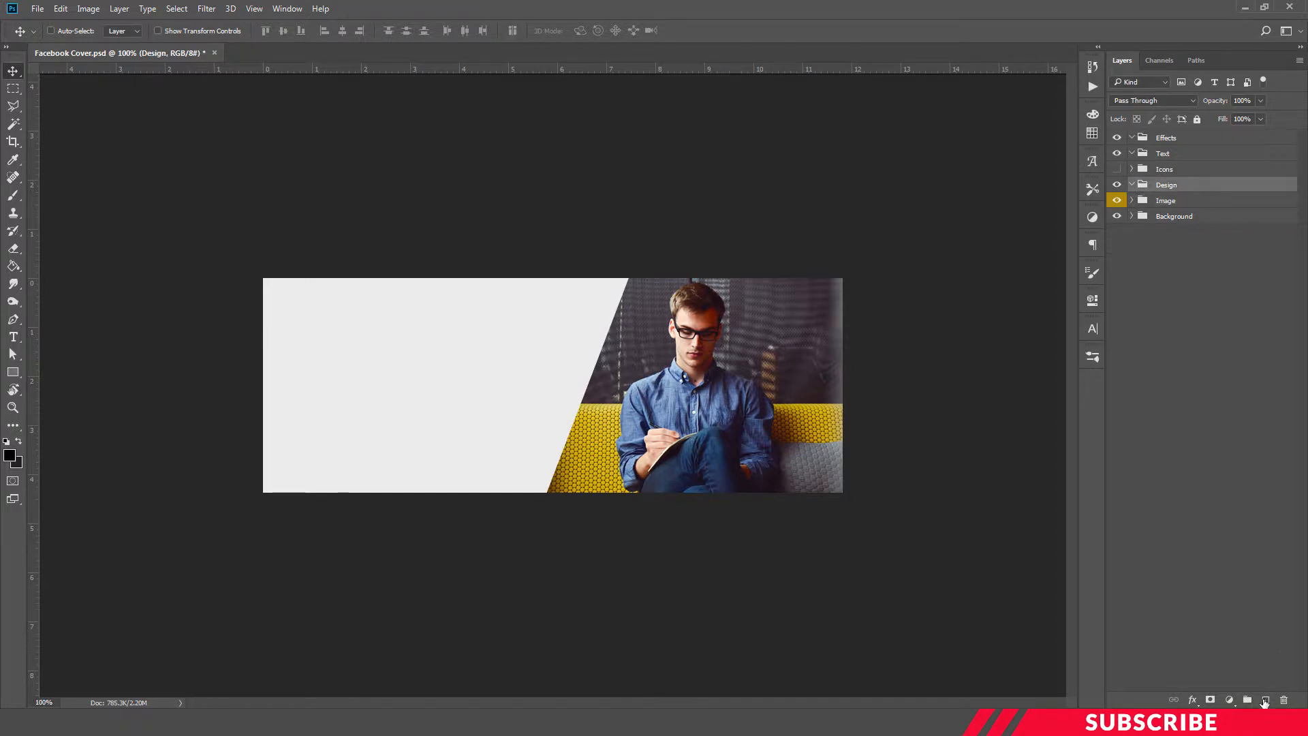
click(1266, 701)
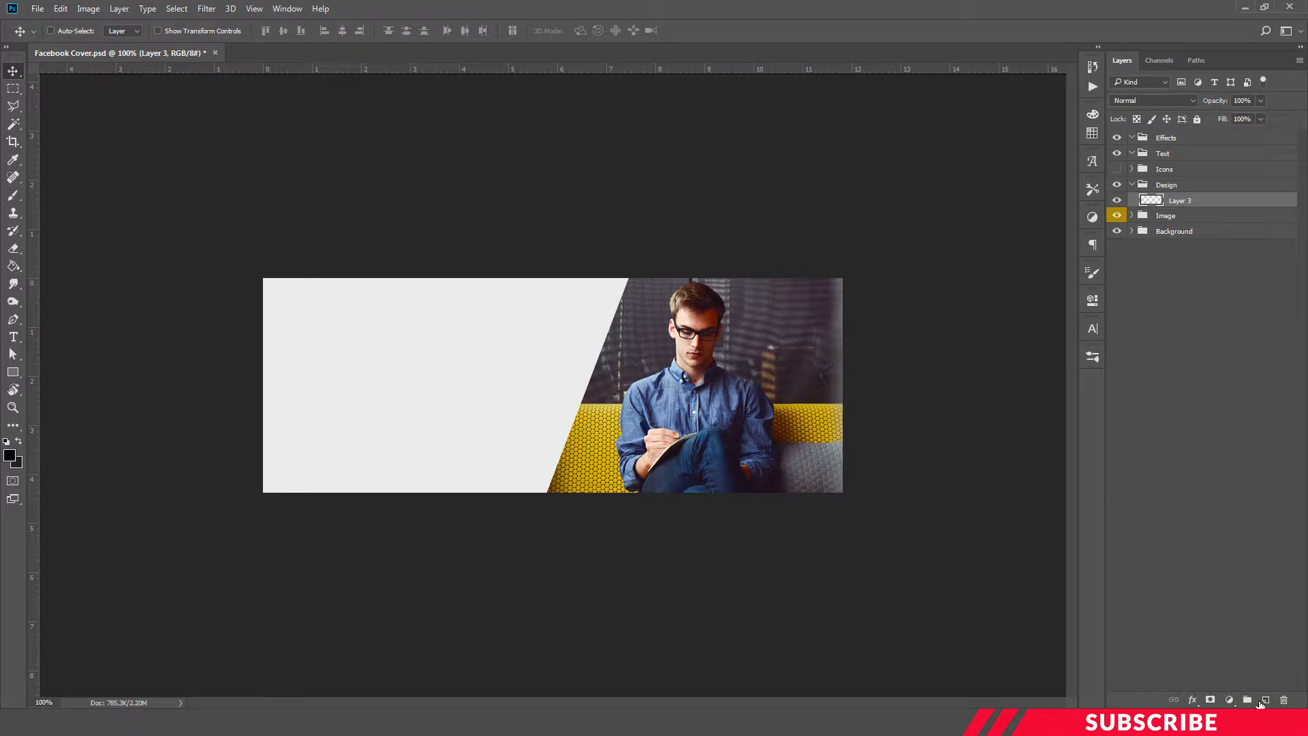
Step: Set the foreground color to a bright golden yellow with hue 45°
click(12, 460)
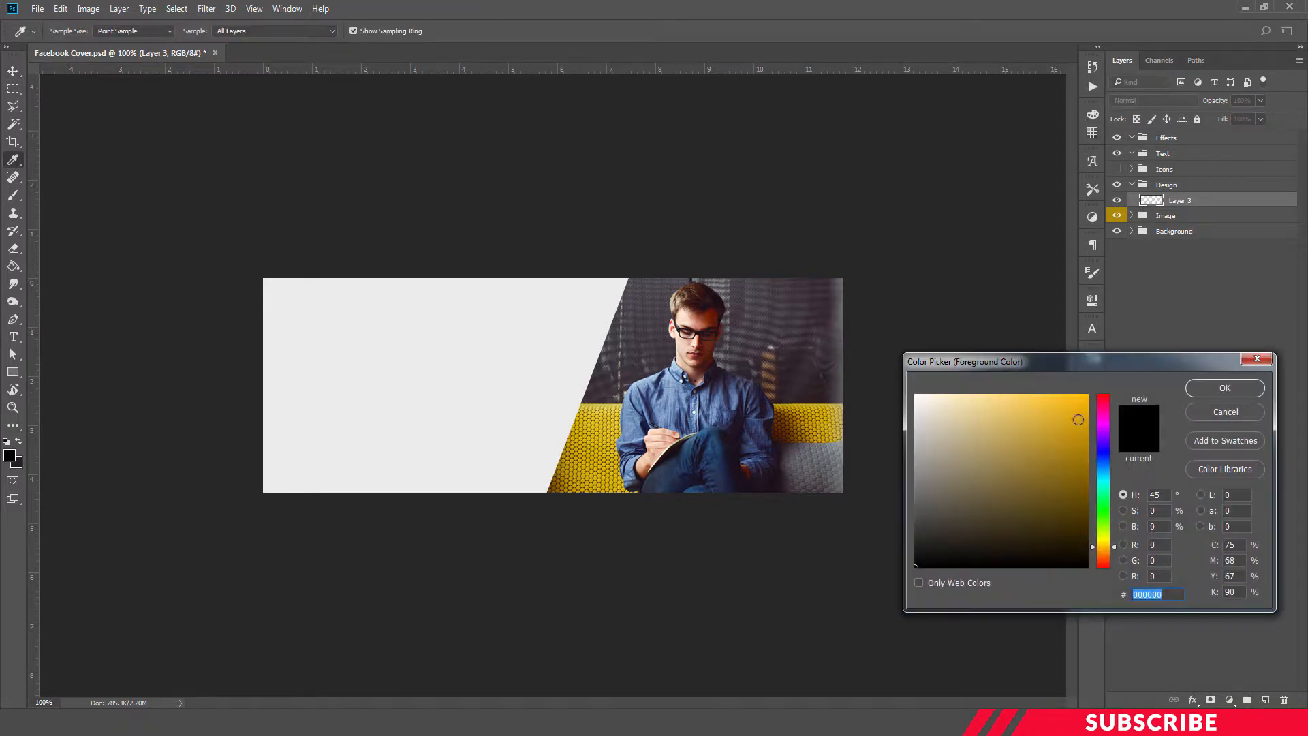
click(1074, 395)
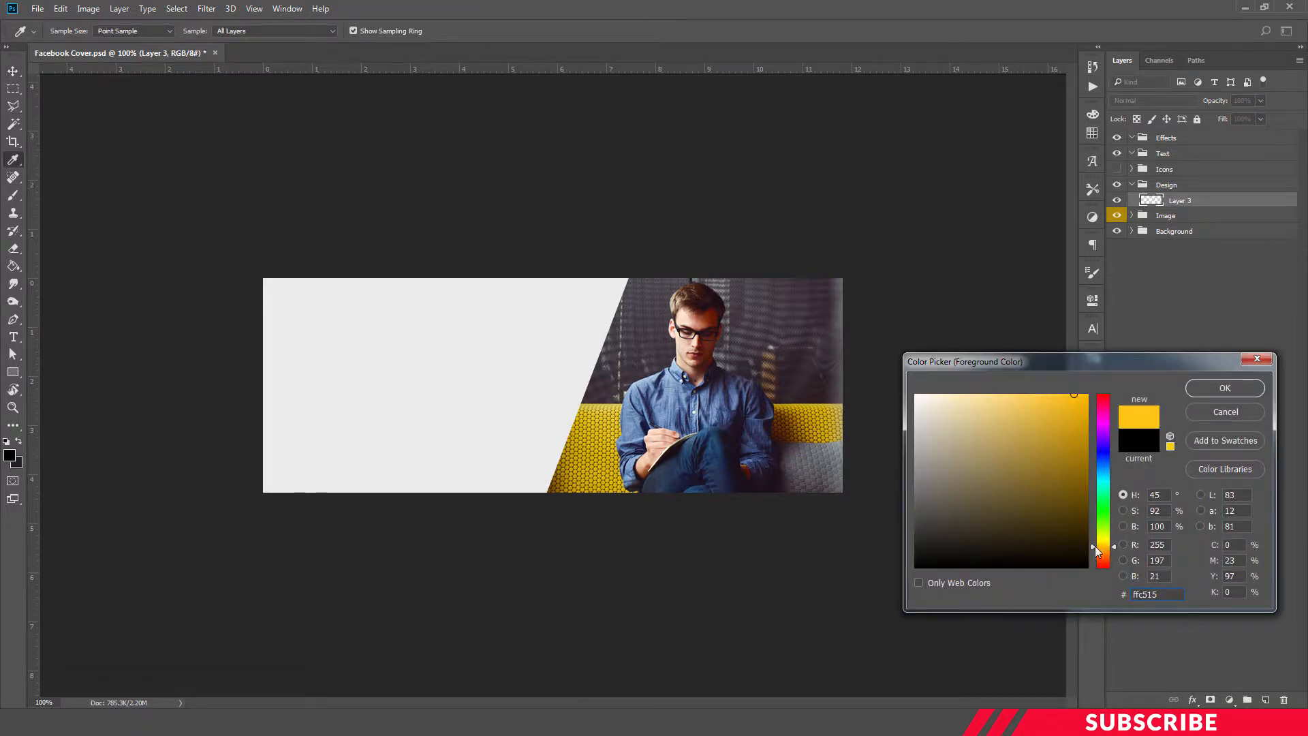
drag(1093, 547, 1094, 547)
click(1078, 395)
click(1226, 388)
key(v)
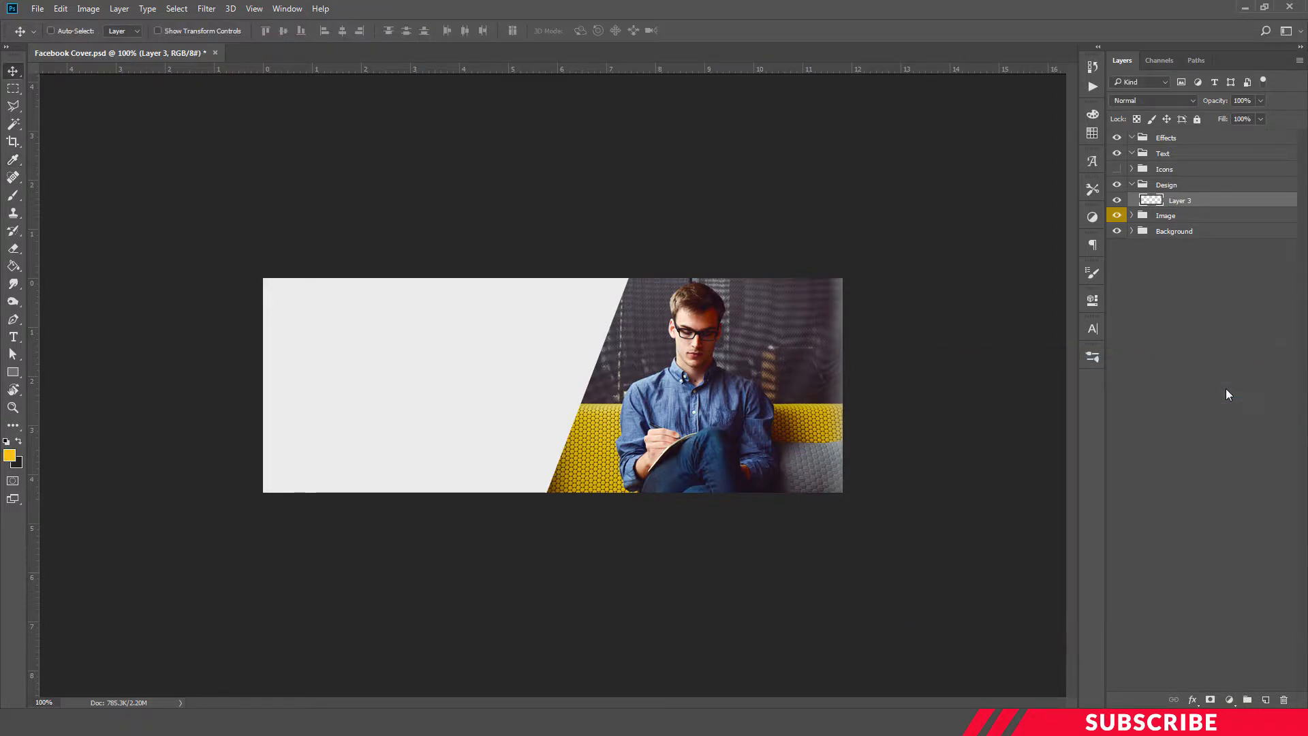
Step: Outline a narrow triangle along the photo's slanted edge, widening toward the canvas bottom, with the Polygonal Lasso and fill it with golden yellow
click(14, 107)
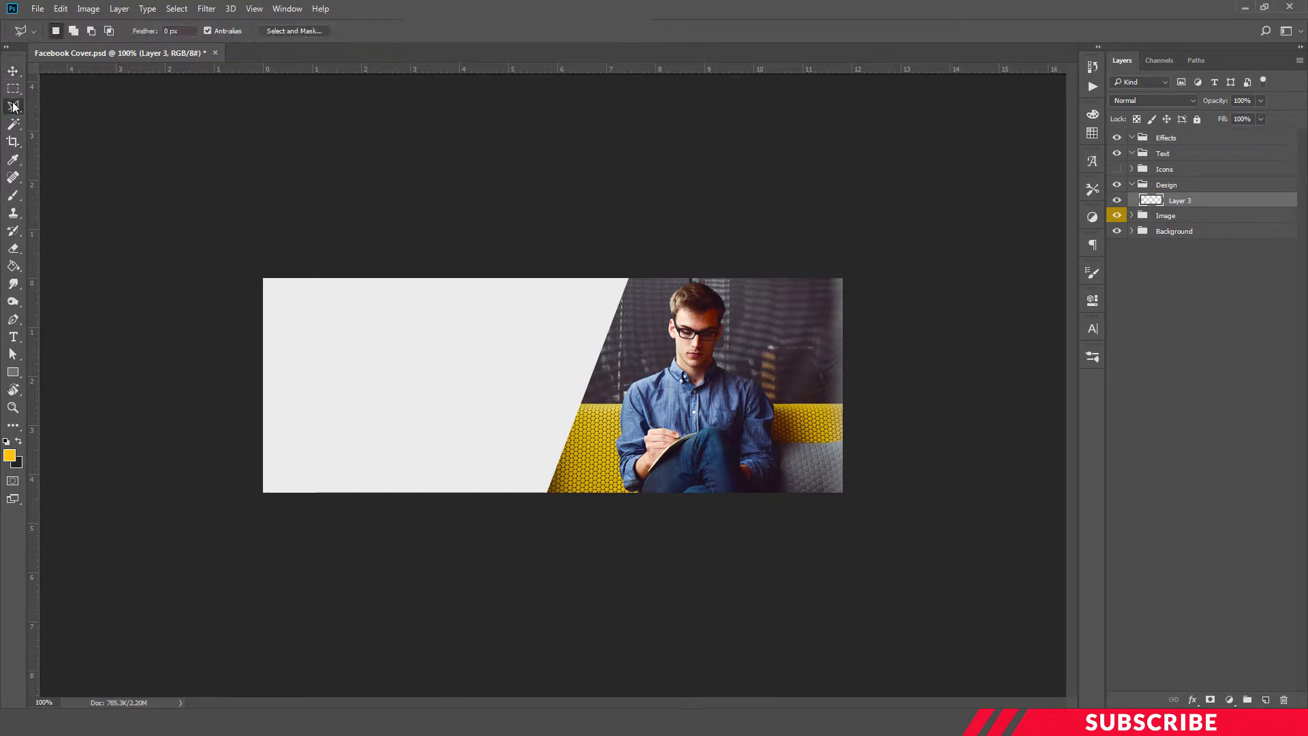
click(81, 121)
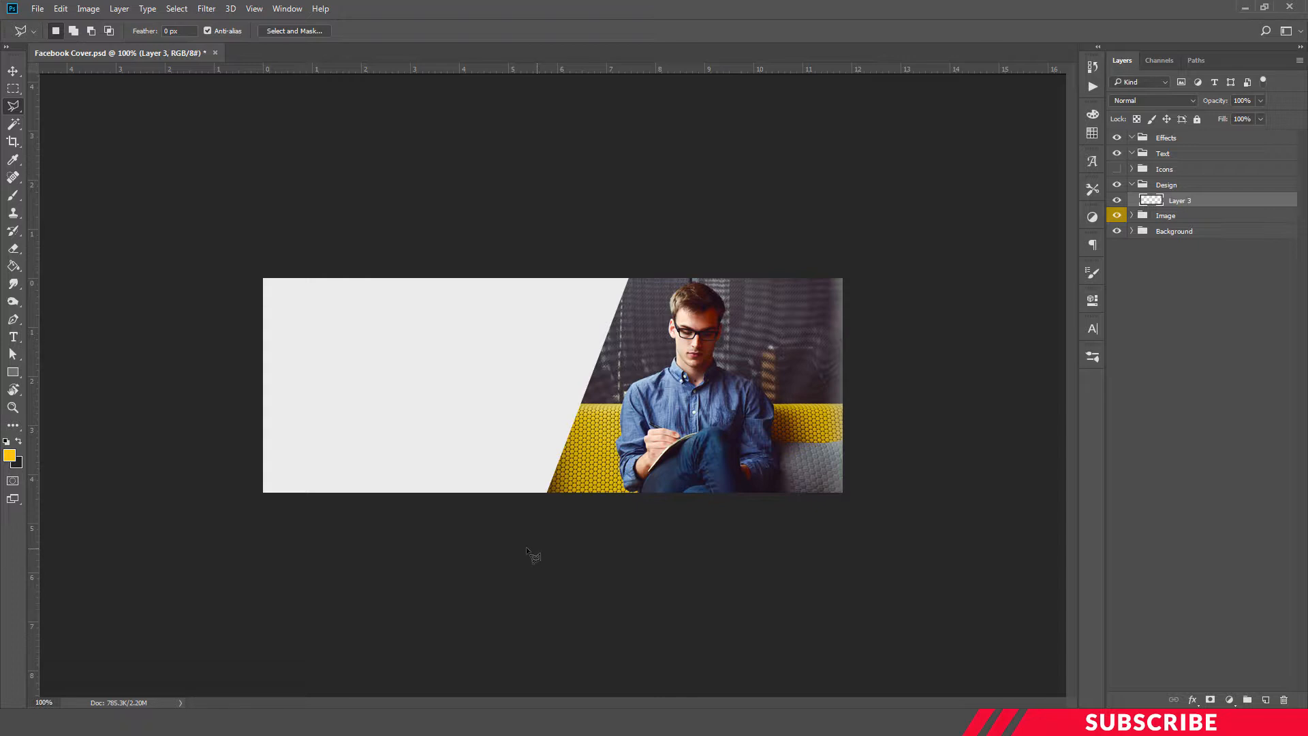
click(541, 538)
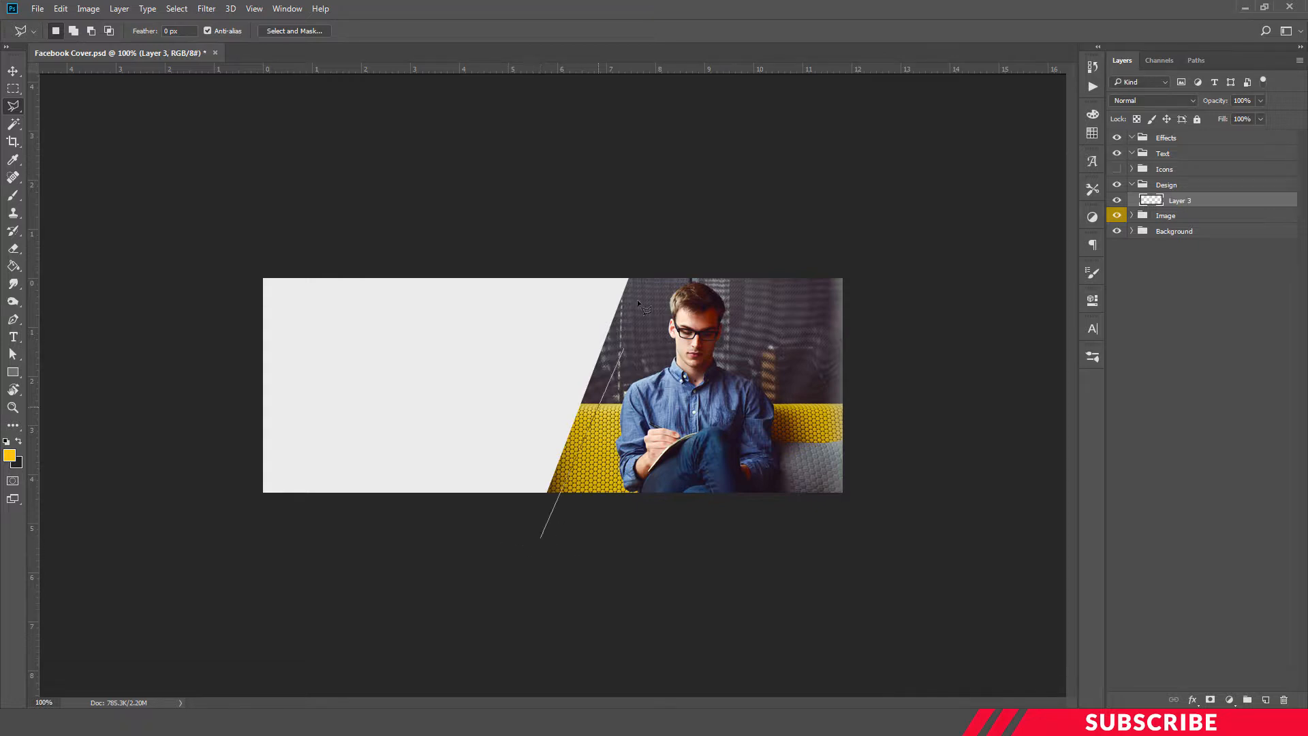
click(636, 265)
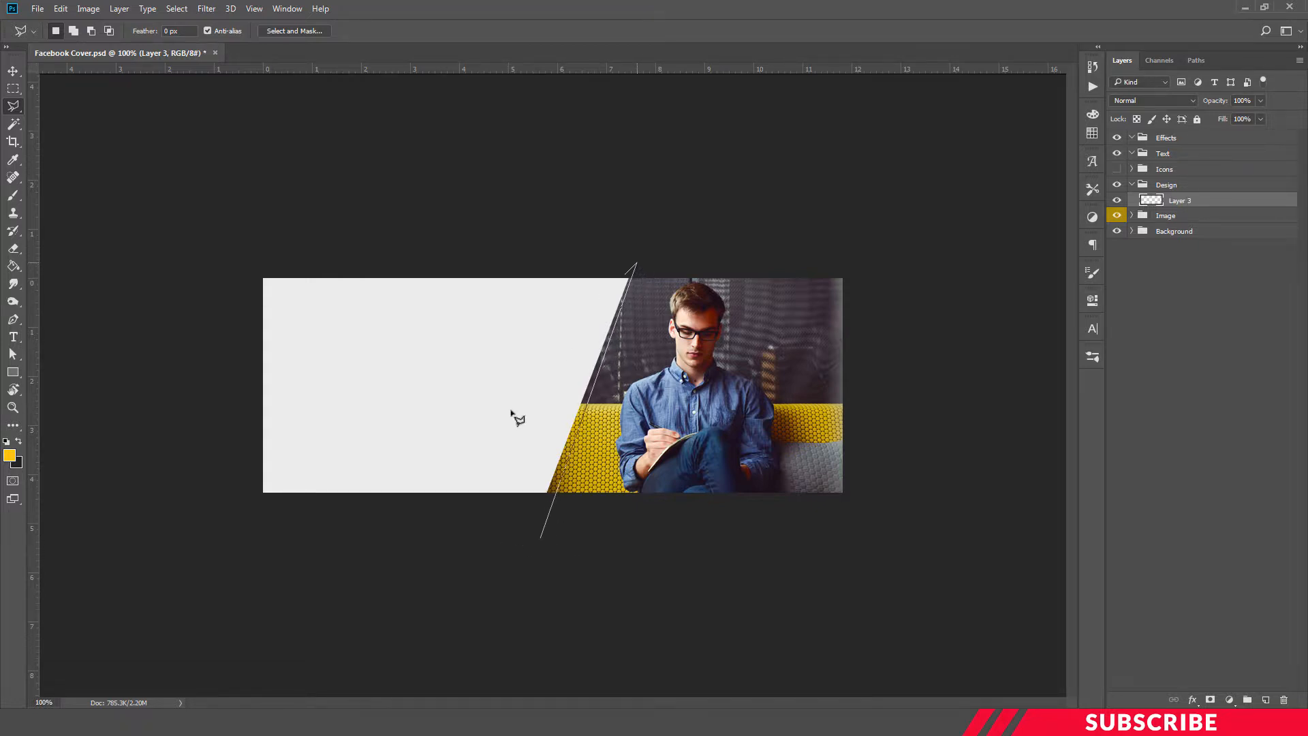
click(458, 504)
click(540, 538)
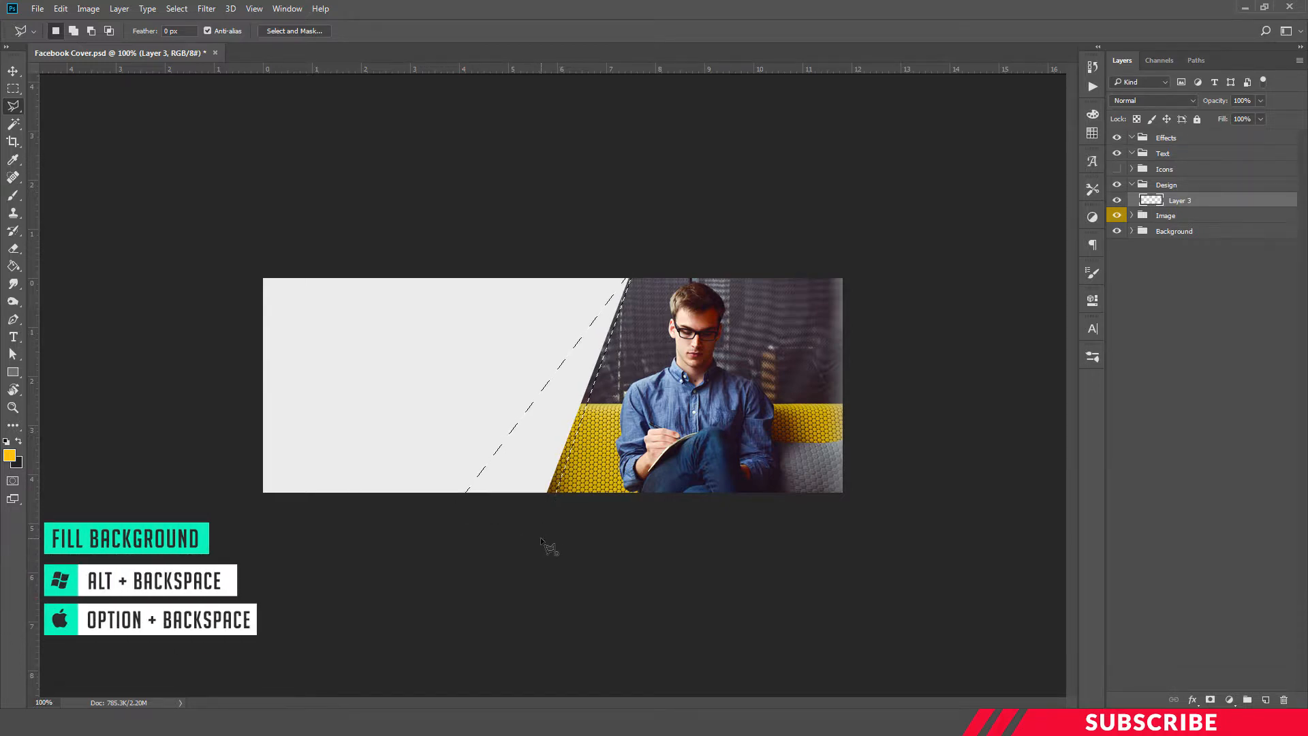
key(alt+BackSpace)
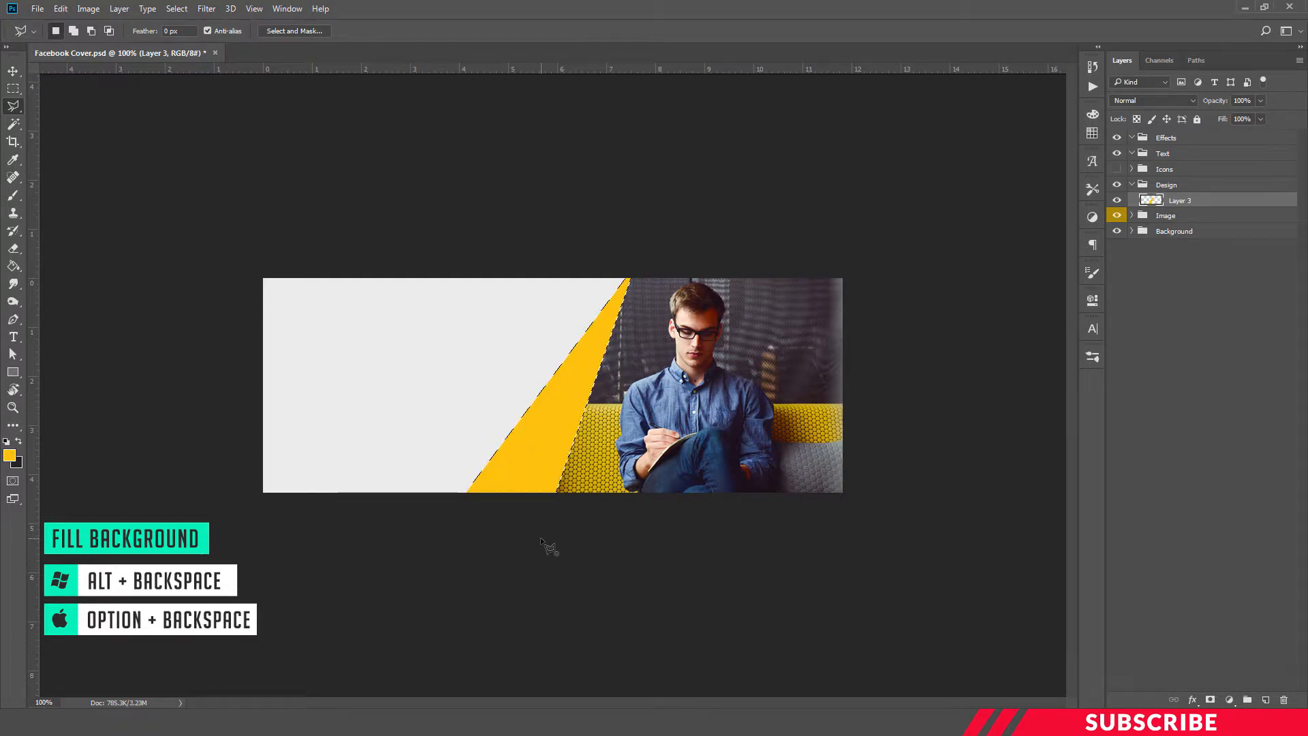
Step: Deselect, duplicate the yellow triangle layer, and move the copy onto the blank area beside the original
key(ctrl+d)
click(13, 71)
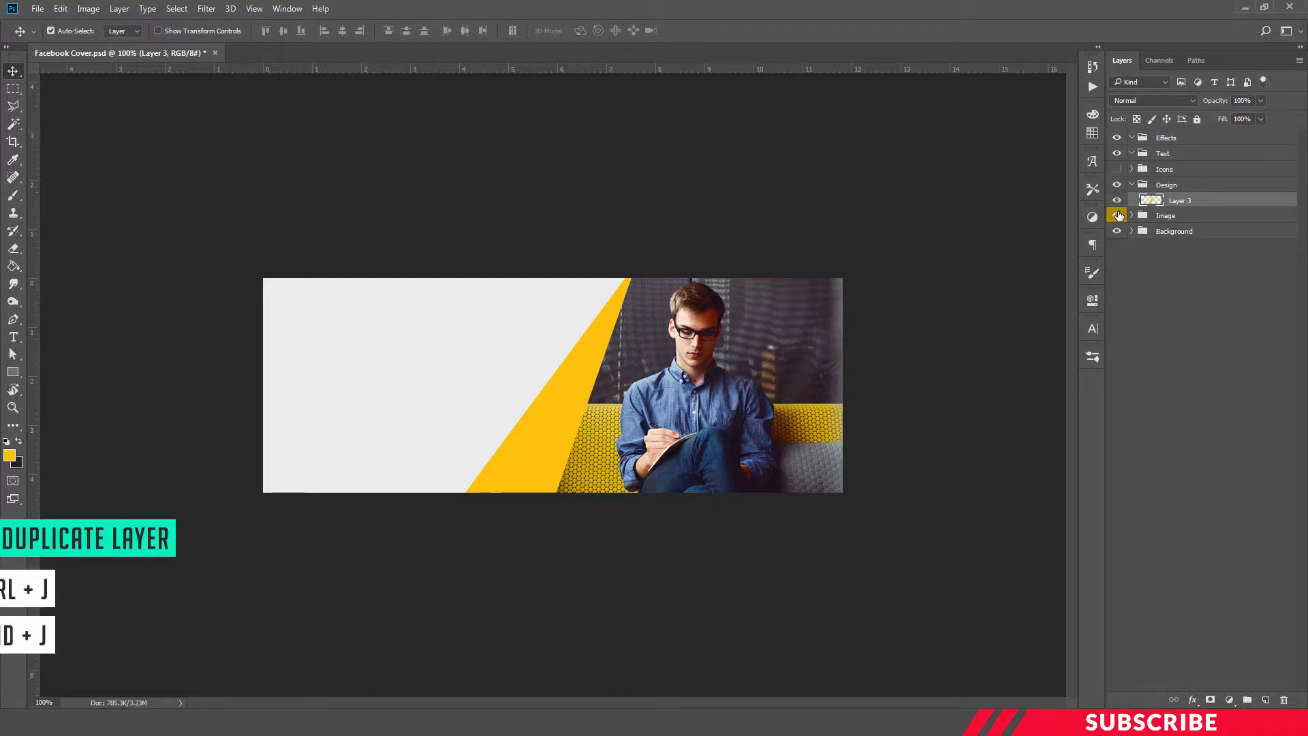
key(ctrl+j)
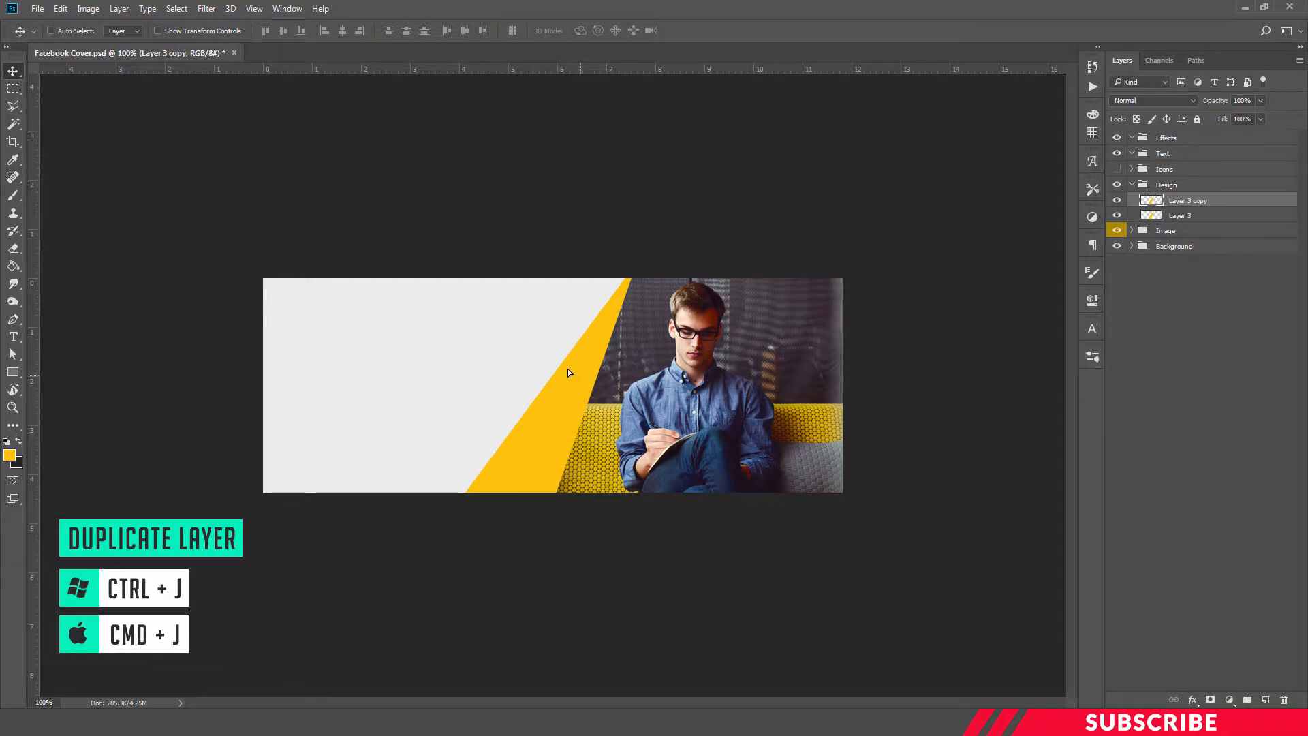
drag(566, 369, 455, 366)
key(ctrl)
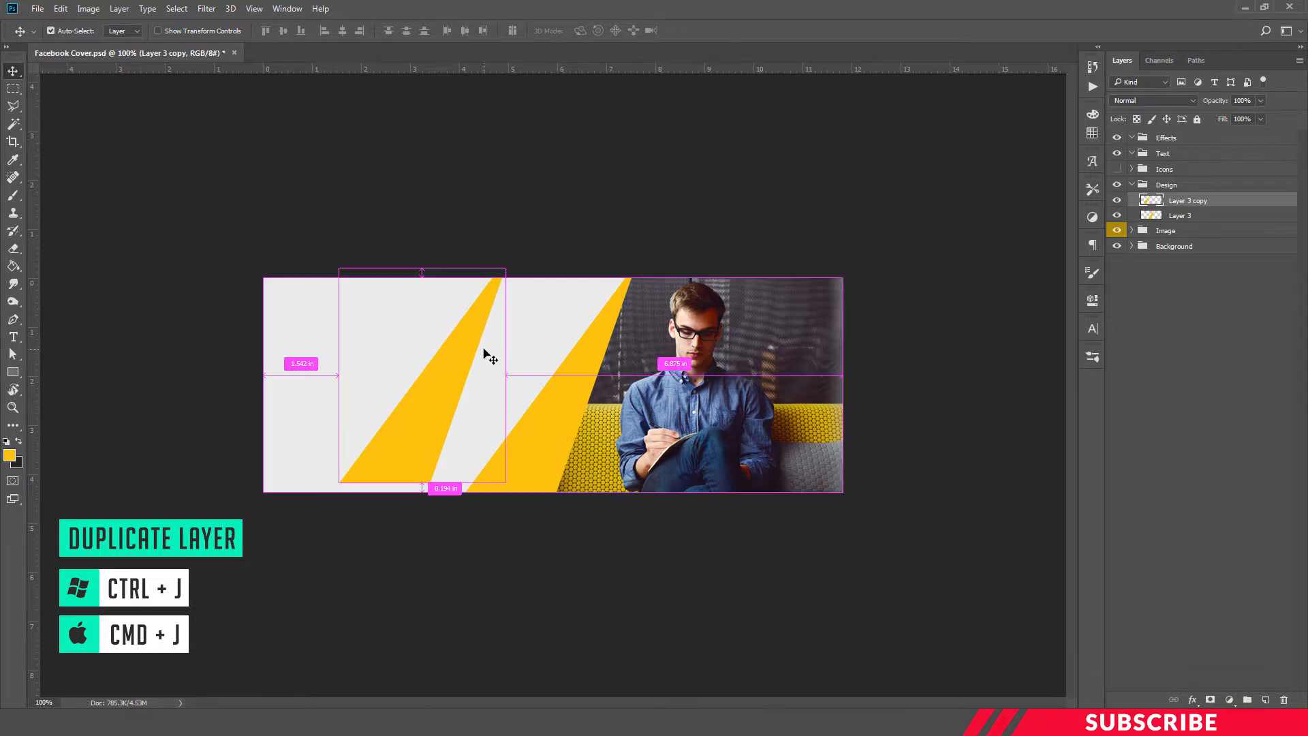
Step: Flip the triangle copy horizontally and vertically, and place it partly off-canvas so it fills the canvas's upper-left corner
key(ctrl+t)
right_click(485, 343)
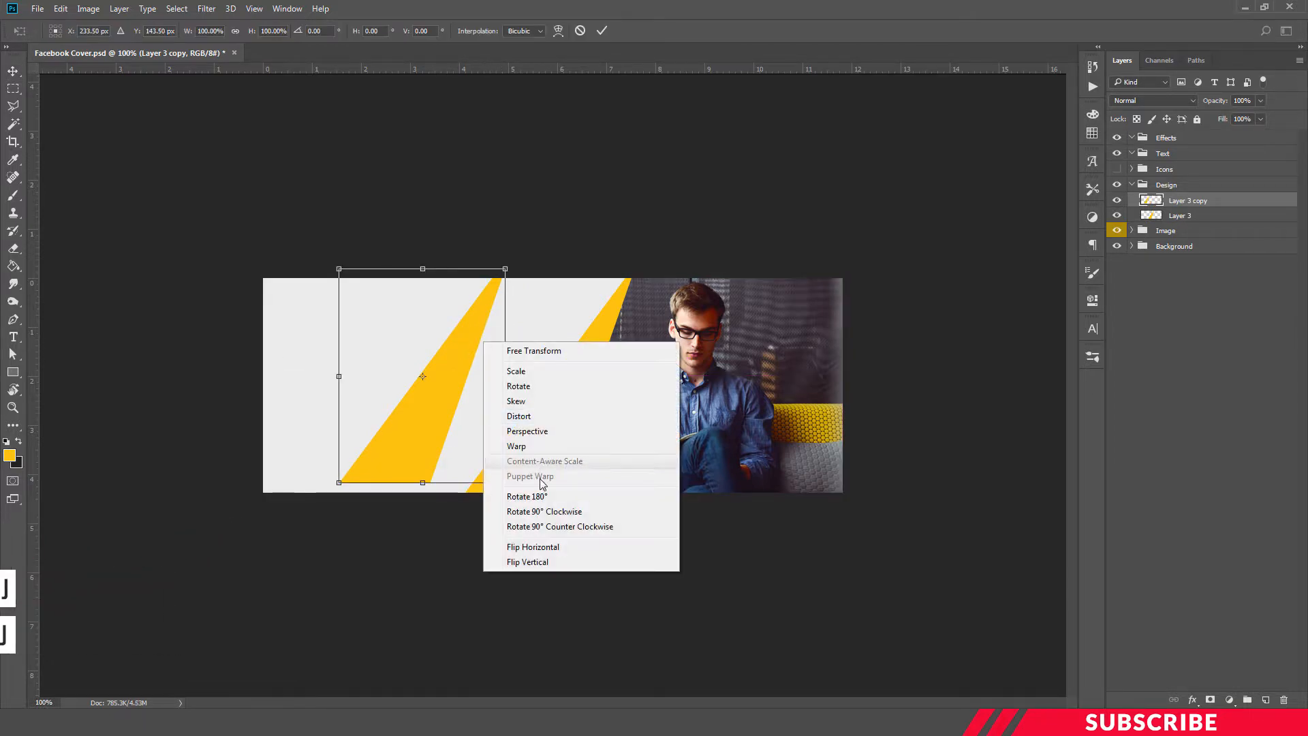
click(543, 548)
right_click(450, 346)
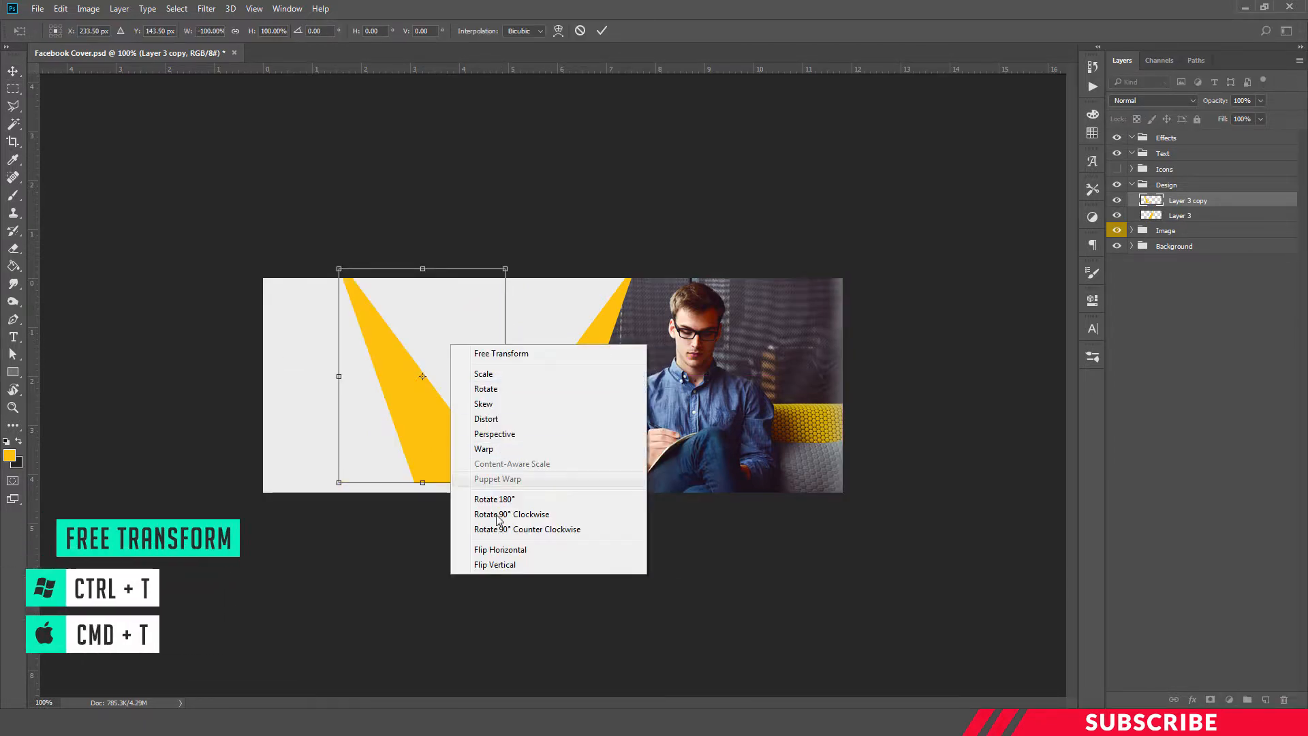
click(500, 565)
drag(470, 330, 423, 329)
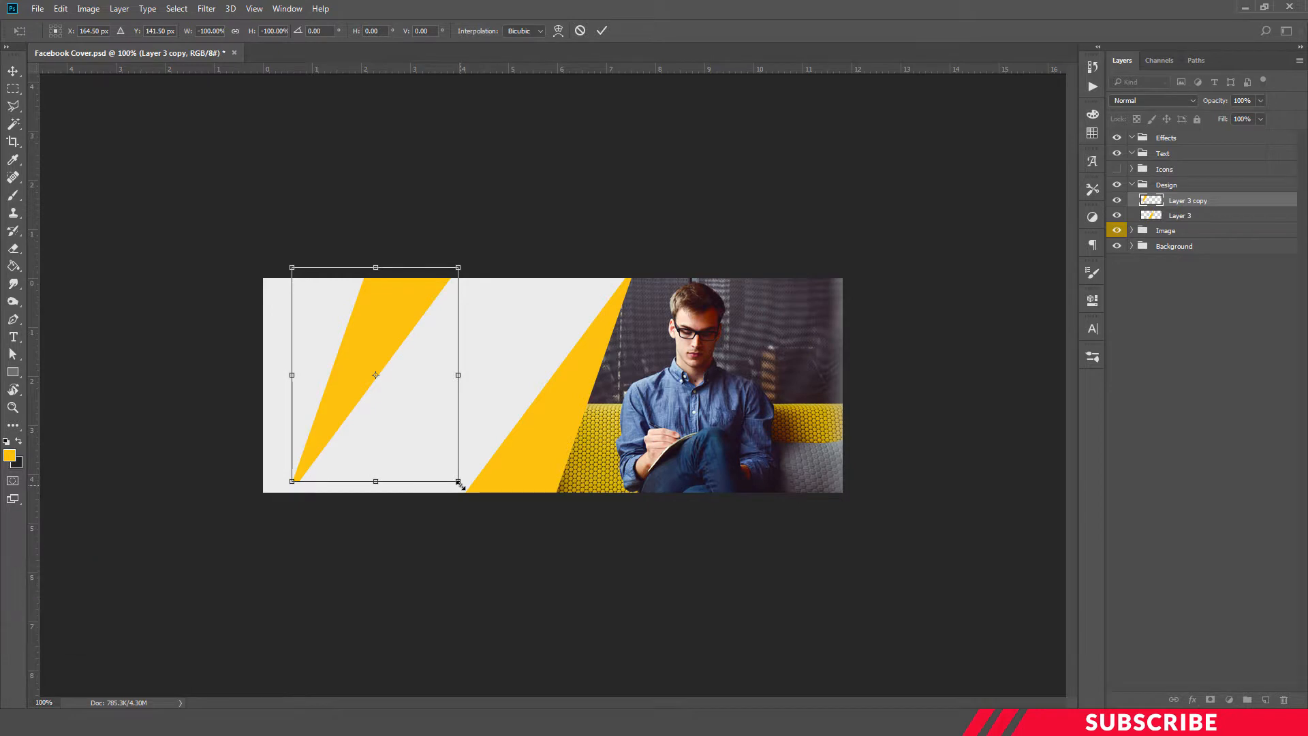
drag(409, 391, 320, 339)
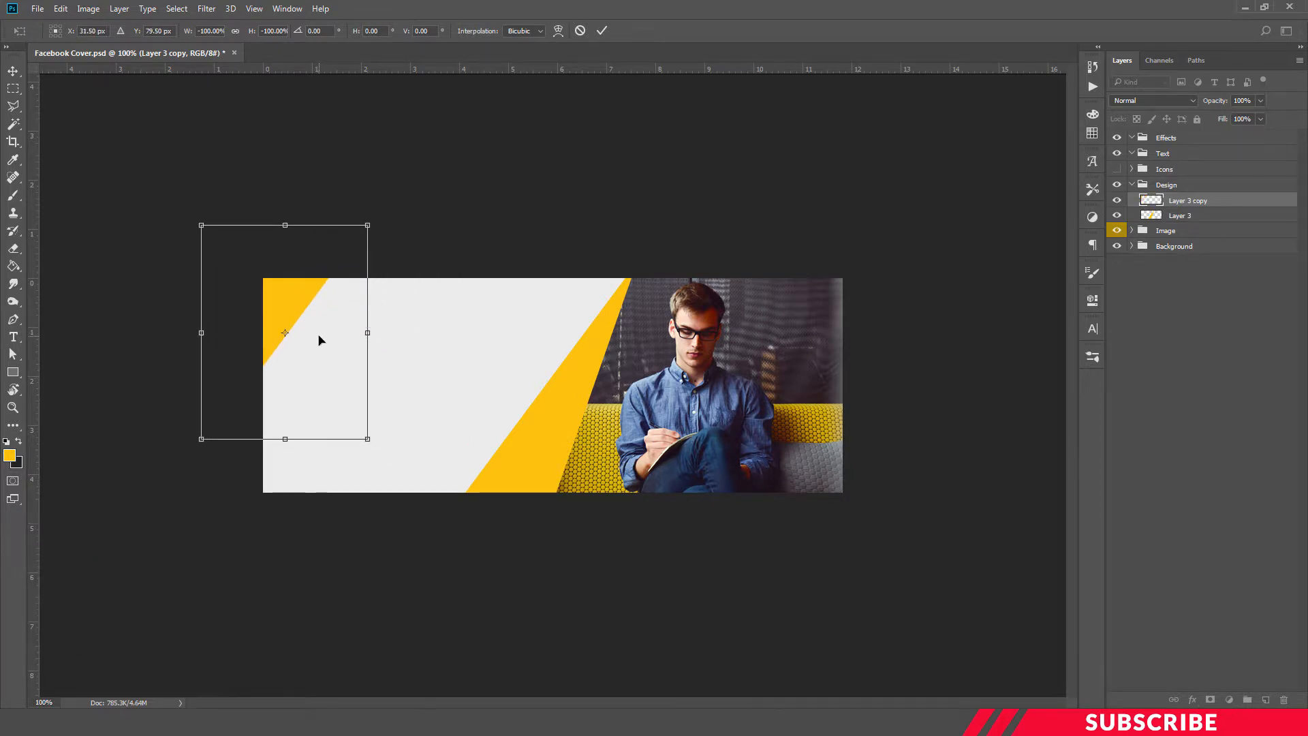
key(Return)
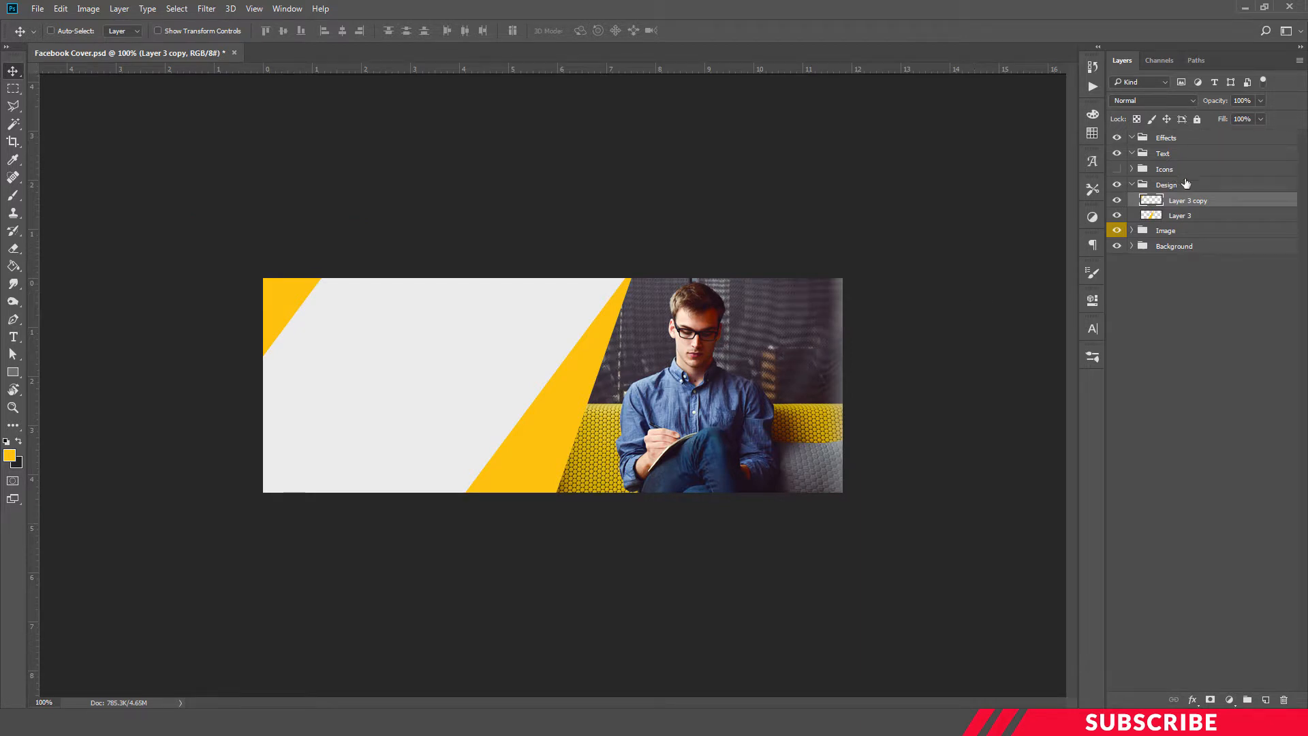
Step: Add a new layer inside the Text group and set the foreground color to black (000000)
click(1180, 152)
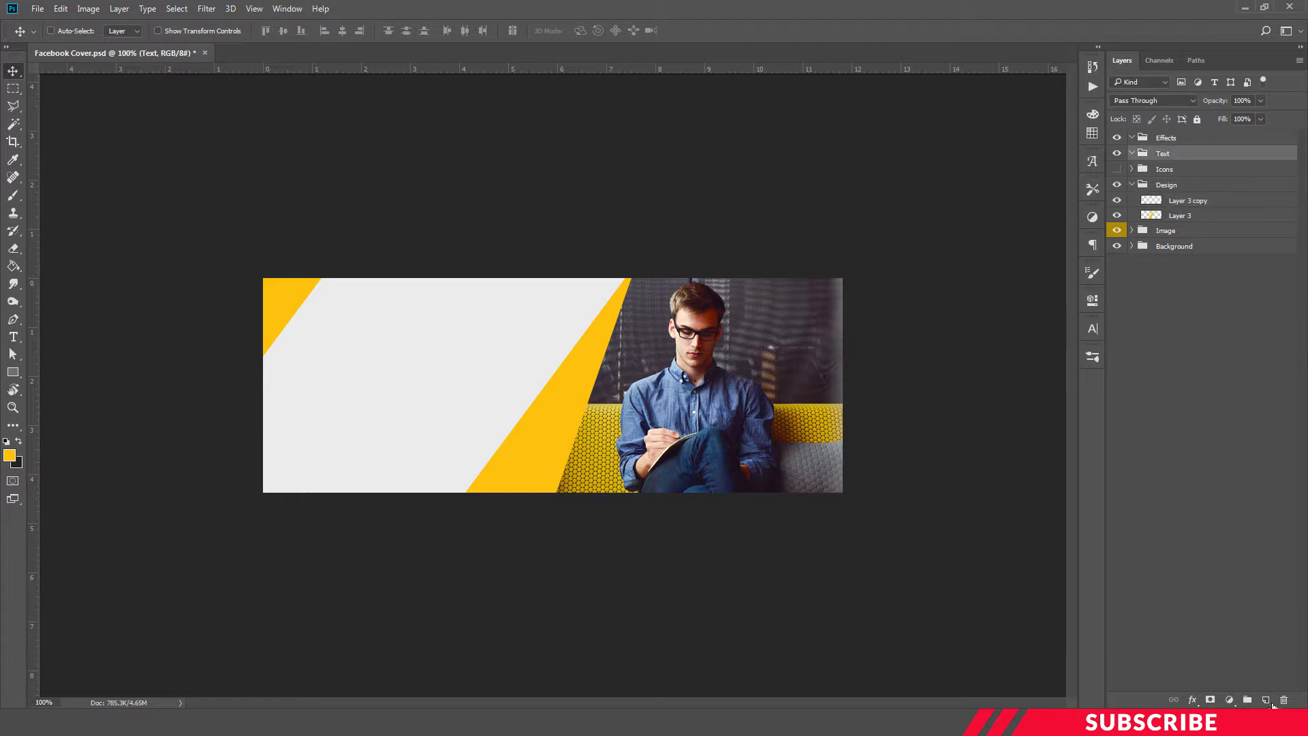
click(1267, 701)
click(8, 456)
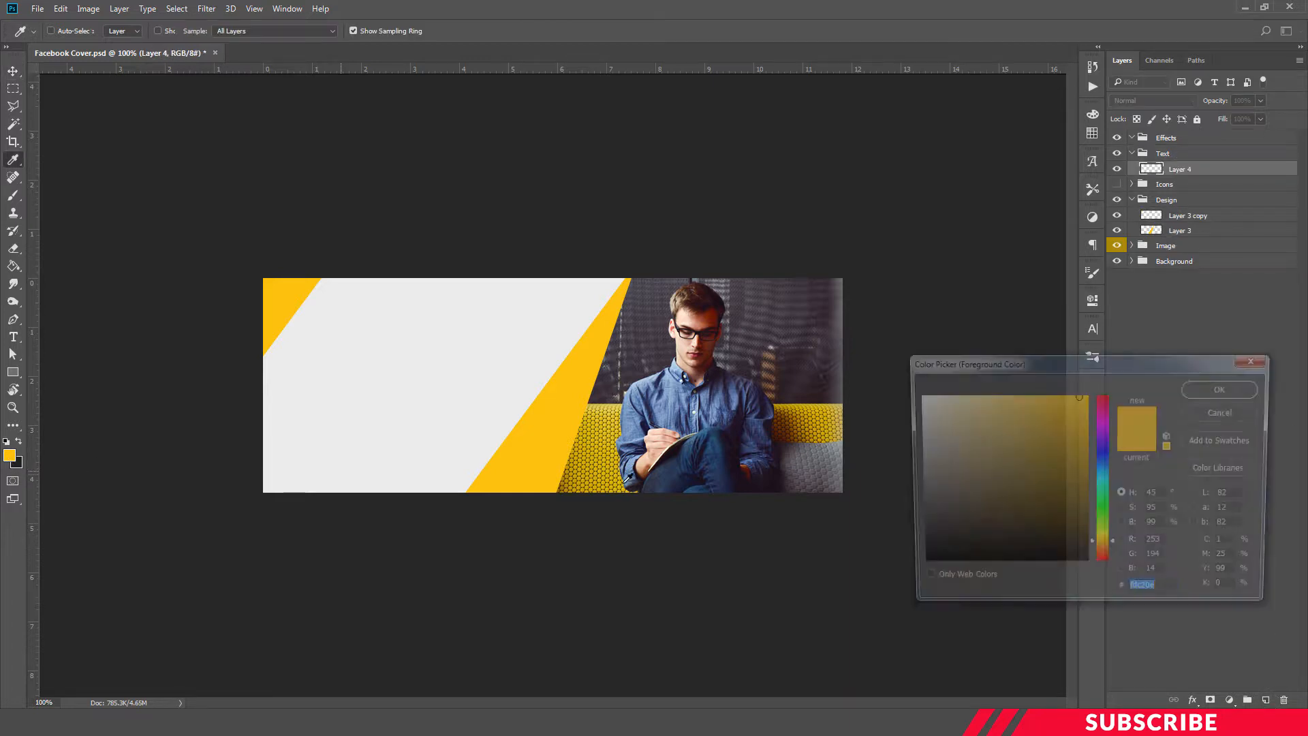
drag(944, 464, 913, 571)
click(1210, 395)
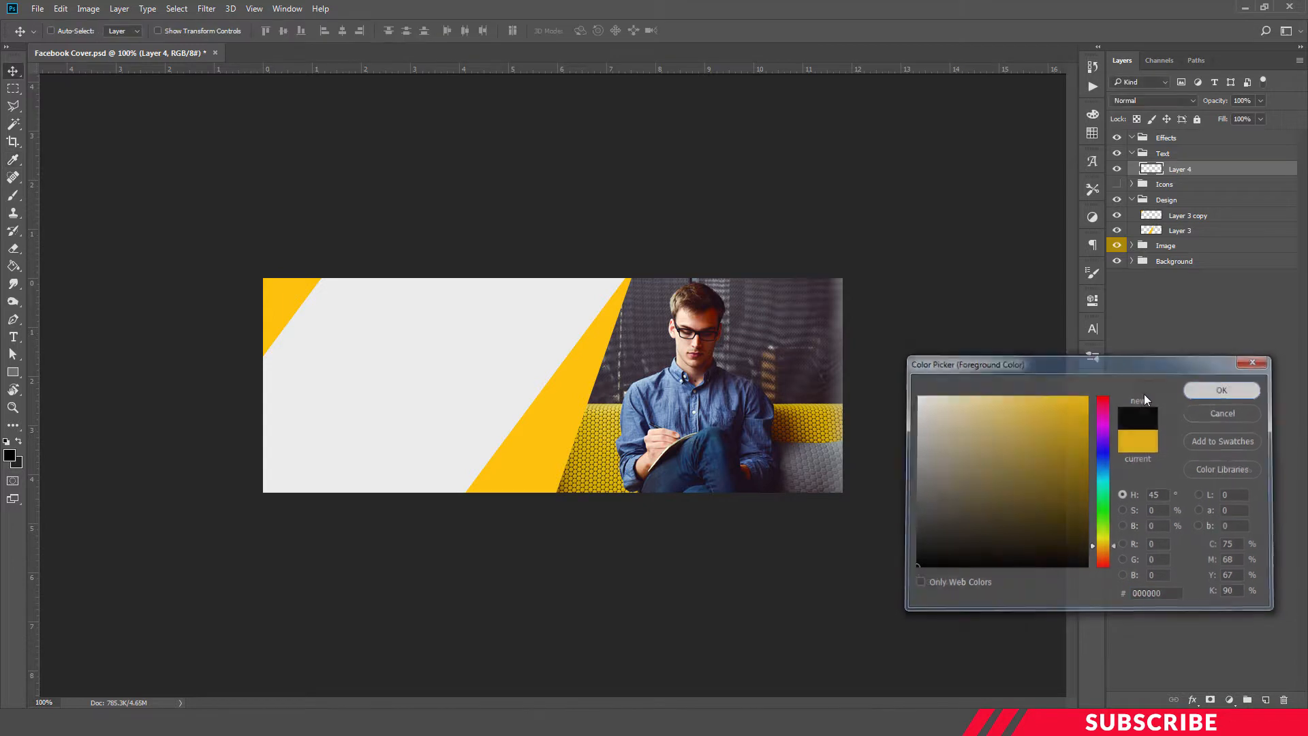
Step: Set up the Type tool with the Lato Bold font at 50 pt
key(t)
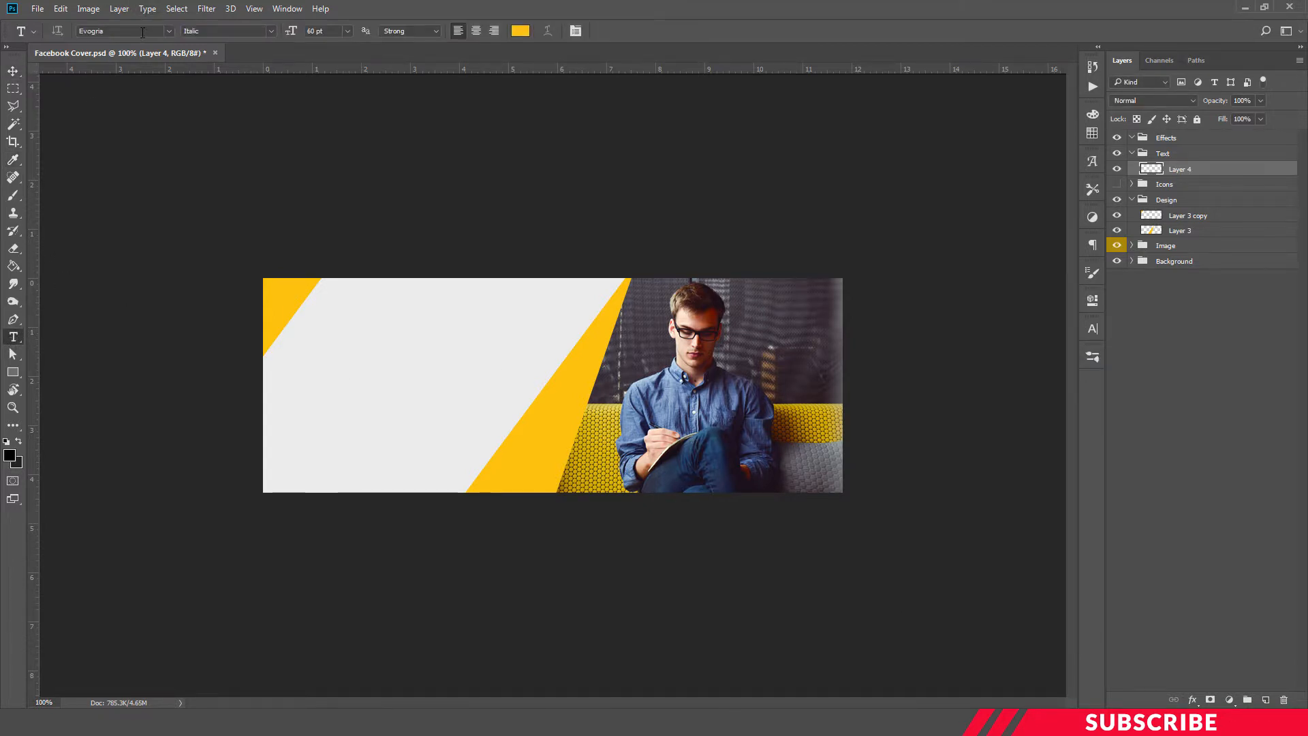
click(143, 32)
key(BackSpace)
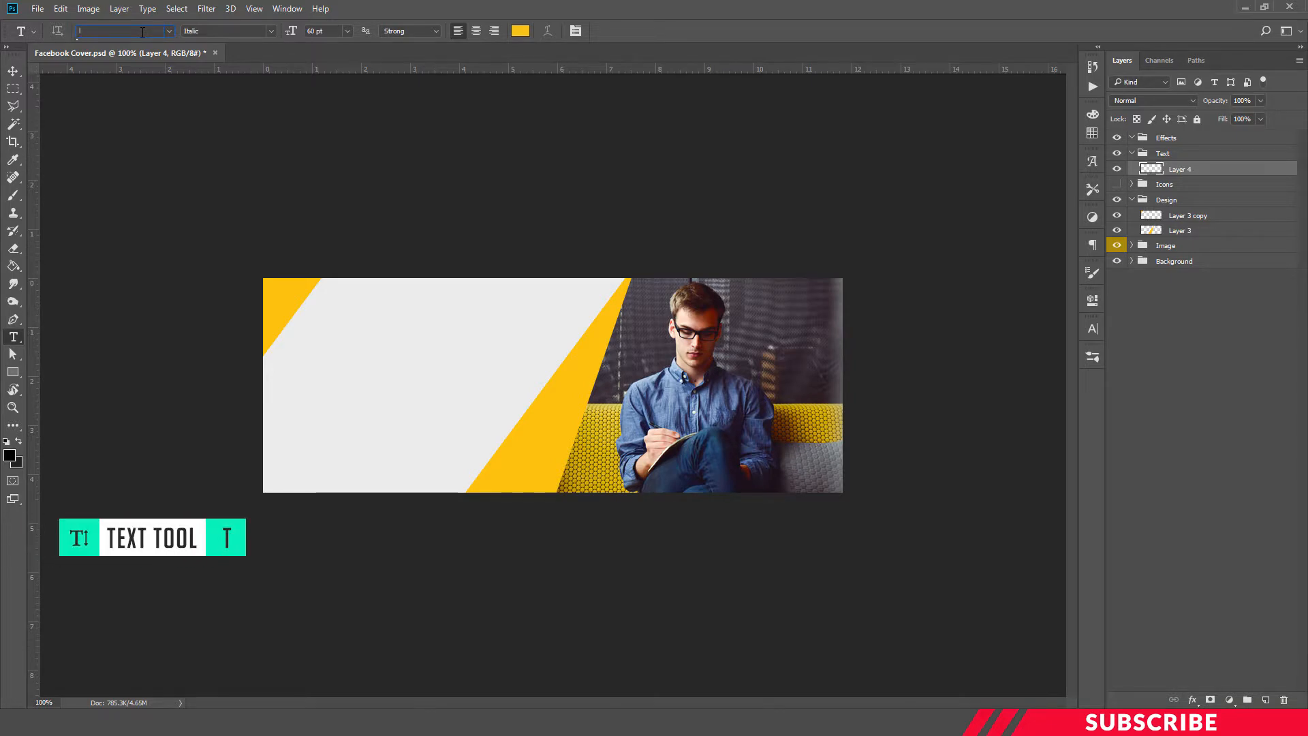
text(lato)
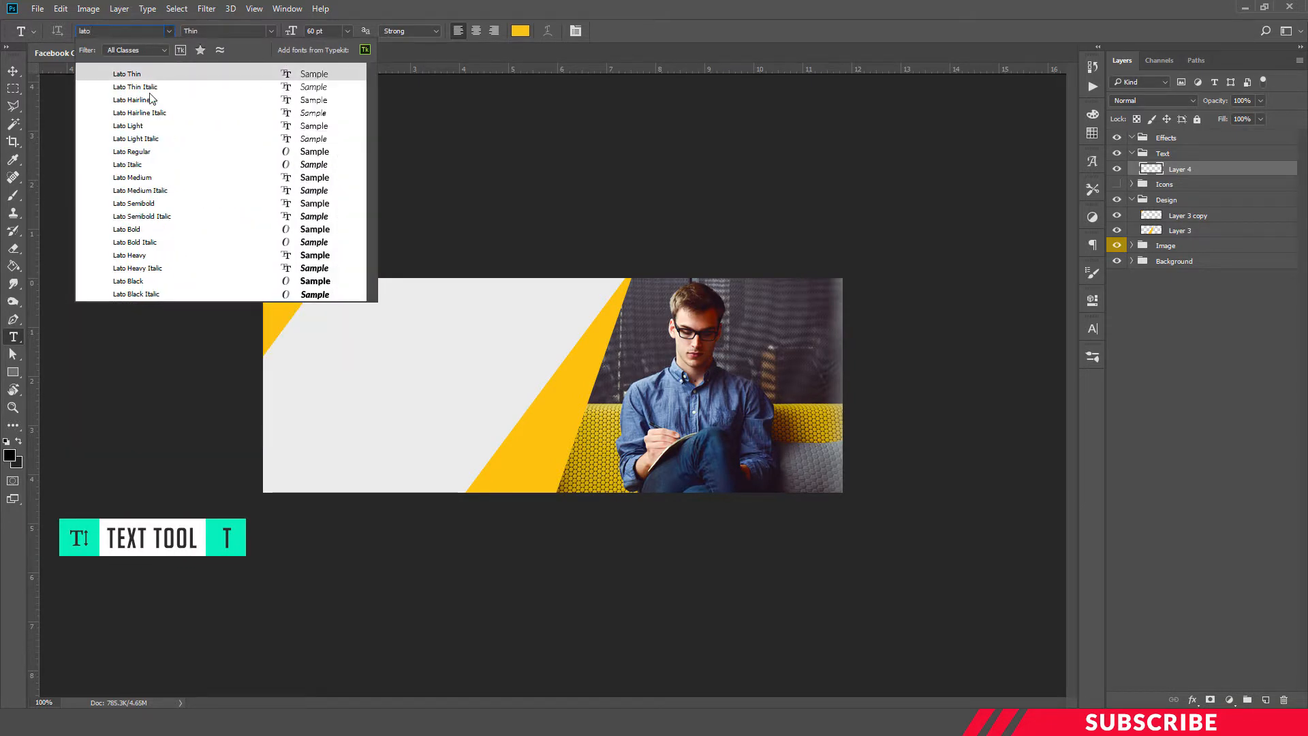
click(144, 231)
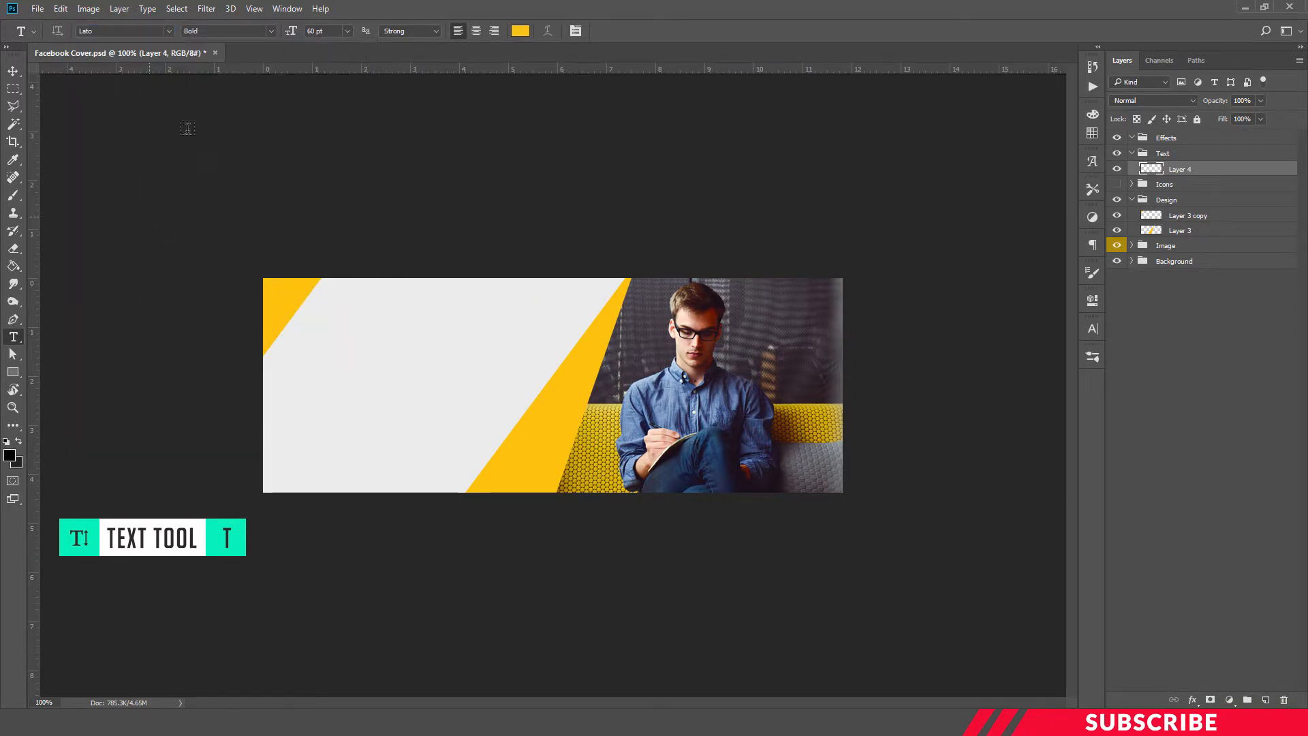
drag(326, 31, 268, 33)
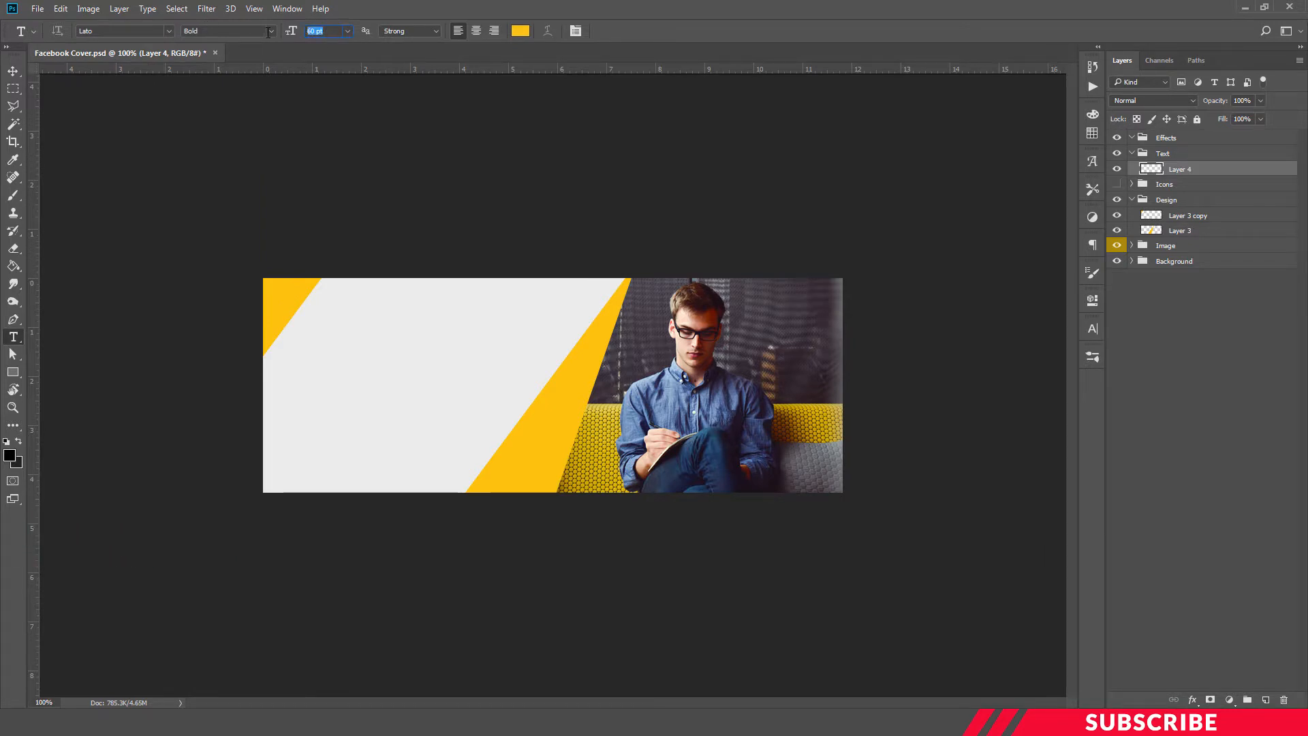
text(50)
Step: Add the heading "CREATIVE" on the light area near the canvas top and color it black
click(404, 326)
text(CRE)
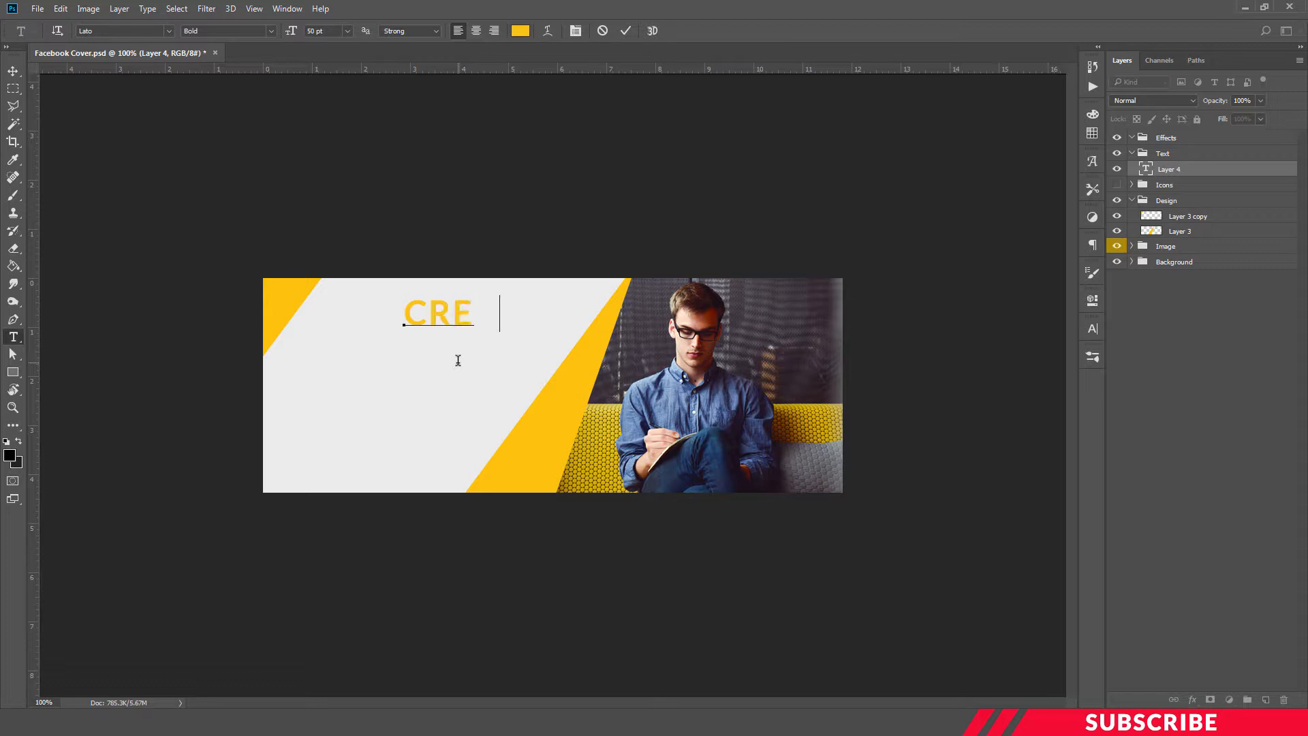
text(ATIVE)
key(ctrl+a)
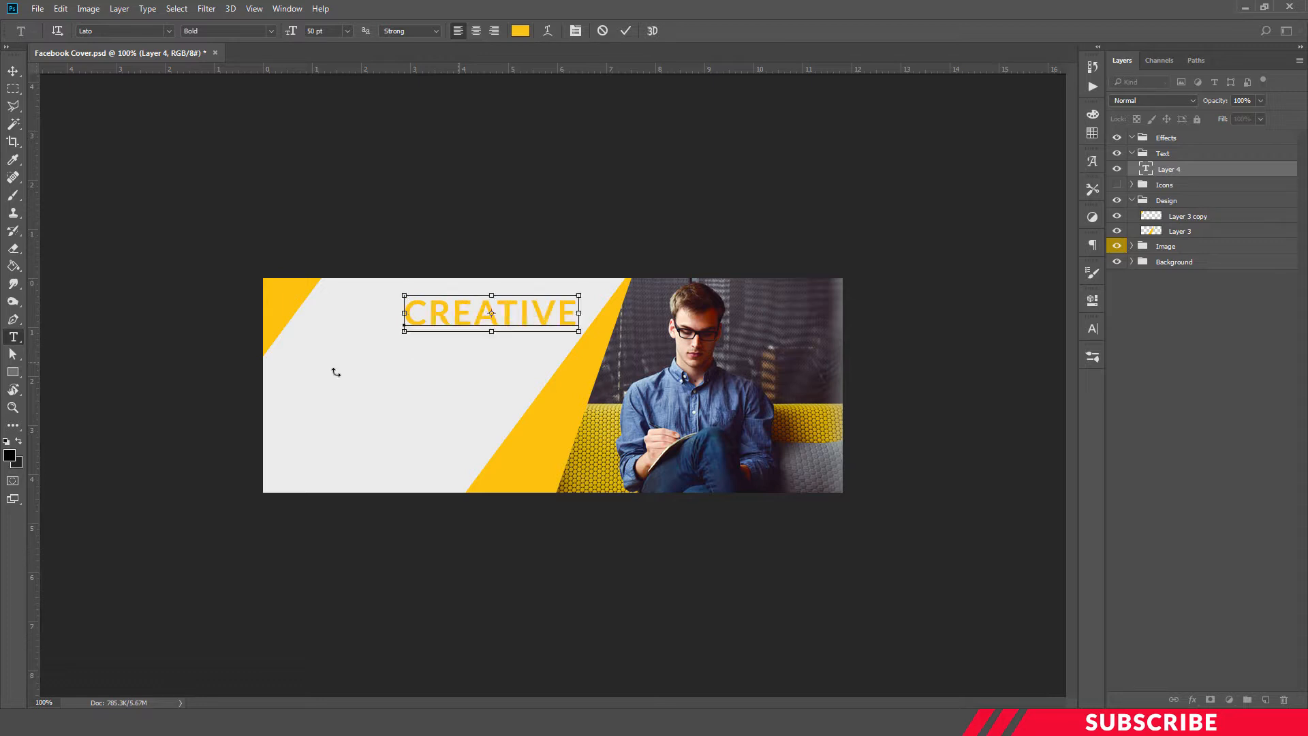
click(12, 455)
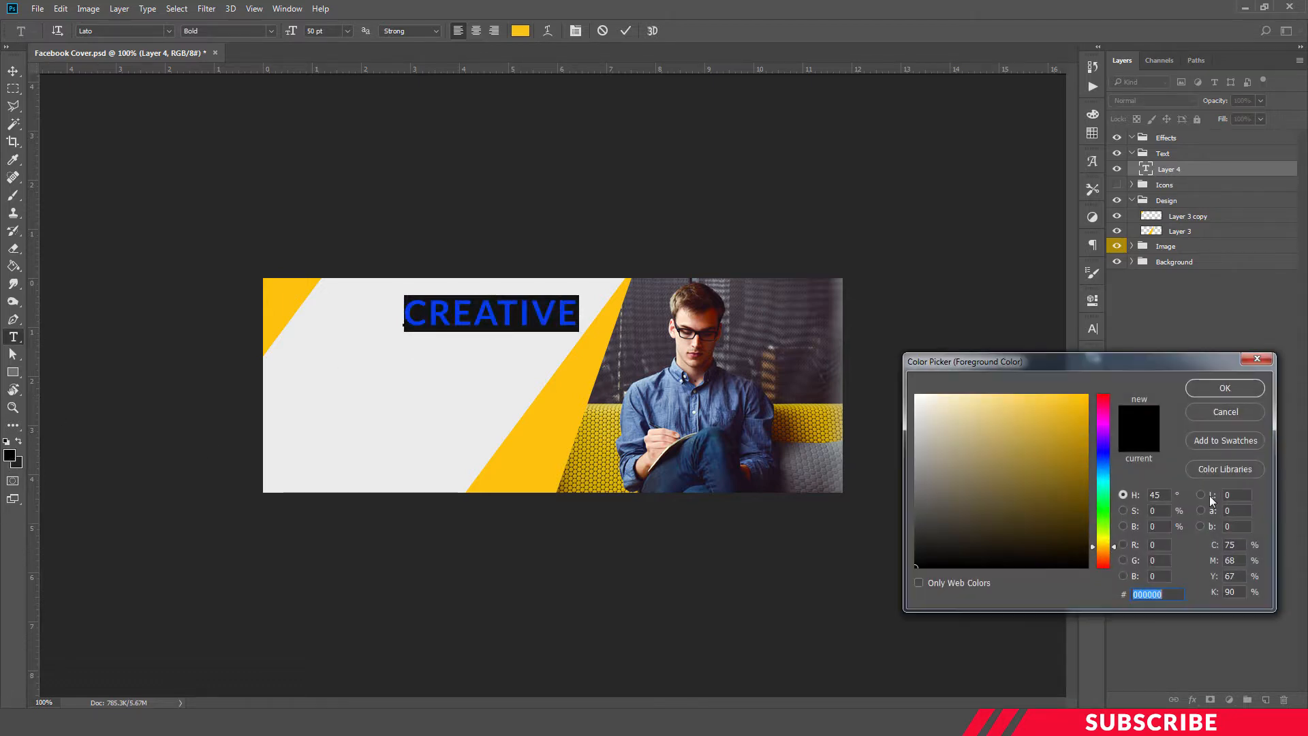
click(1212, 391)
key(ctrl+Return)
Step: Move the CREATIVE heading left and slightly down, between the corner triangle and the large yellow triangle
key(v)
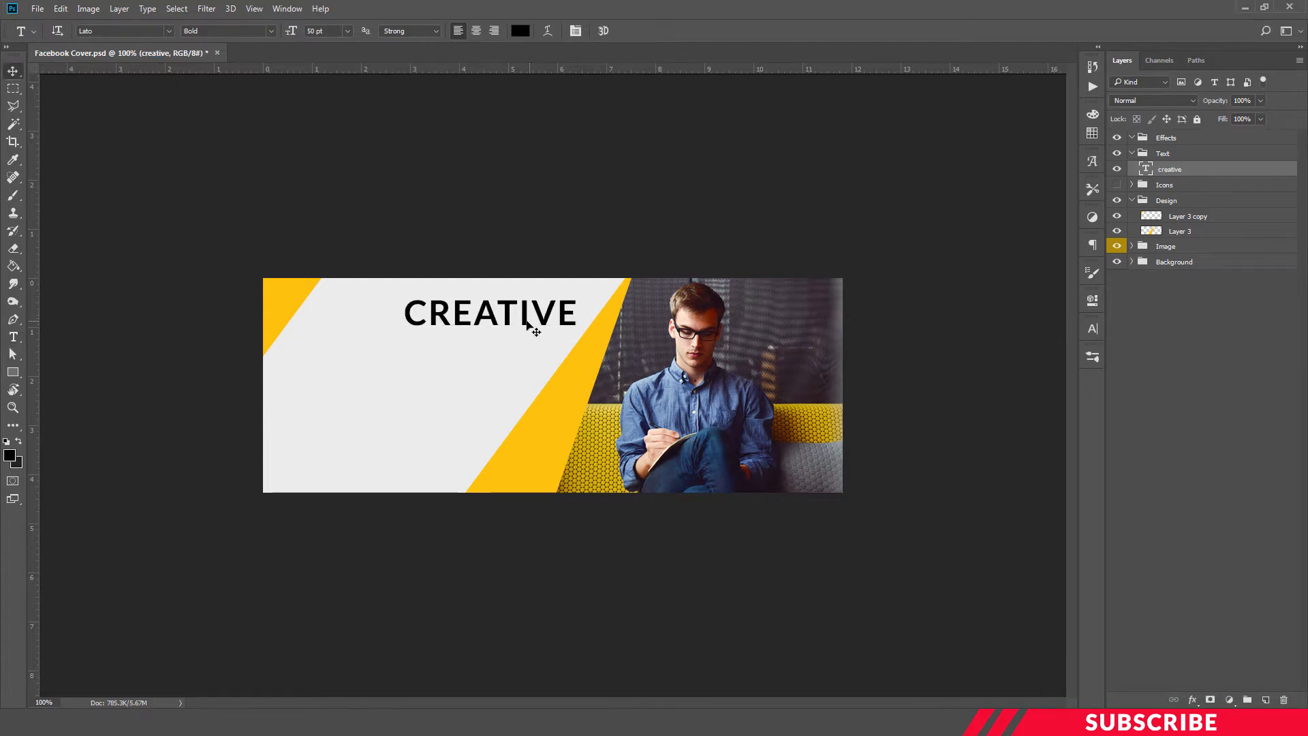
drag(531, 327, 474, 327)
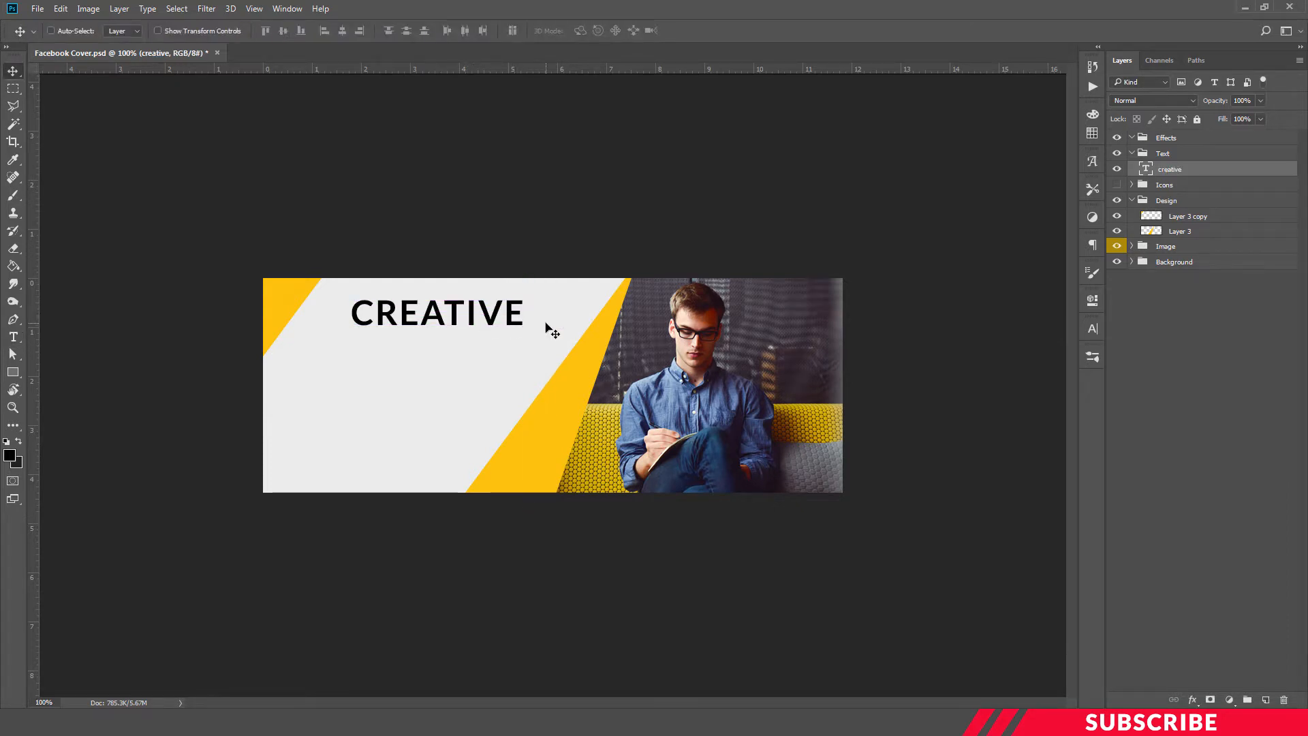
key(Down)
key(Down)
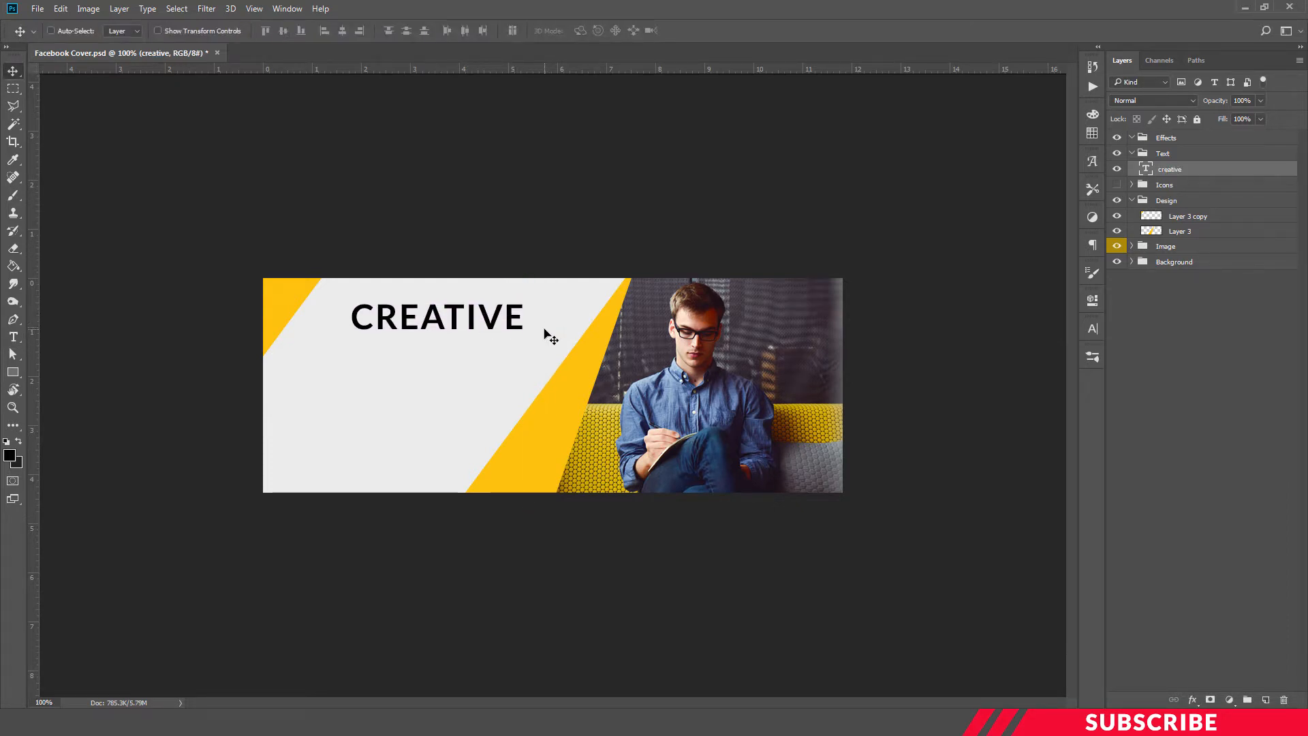
key(Down)
key(Down)
key(Left)
key(Left)
key(Left)
key(Left)
key(Left)
key(Left)
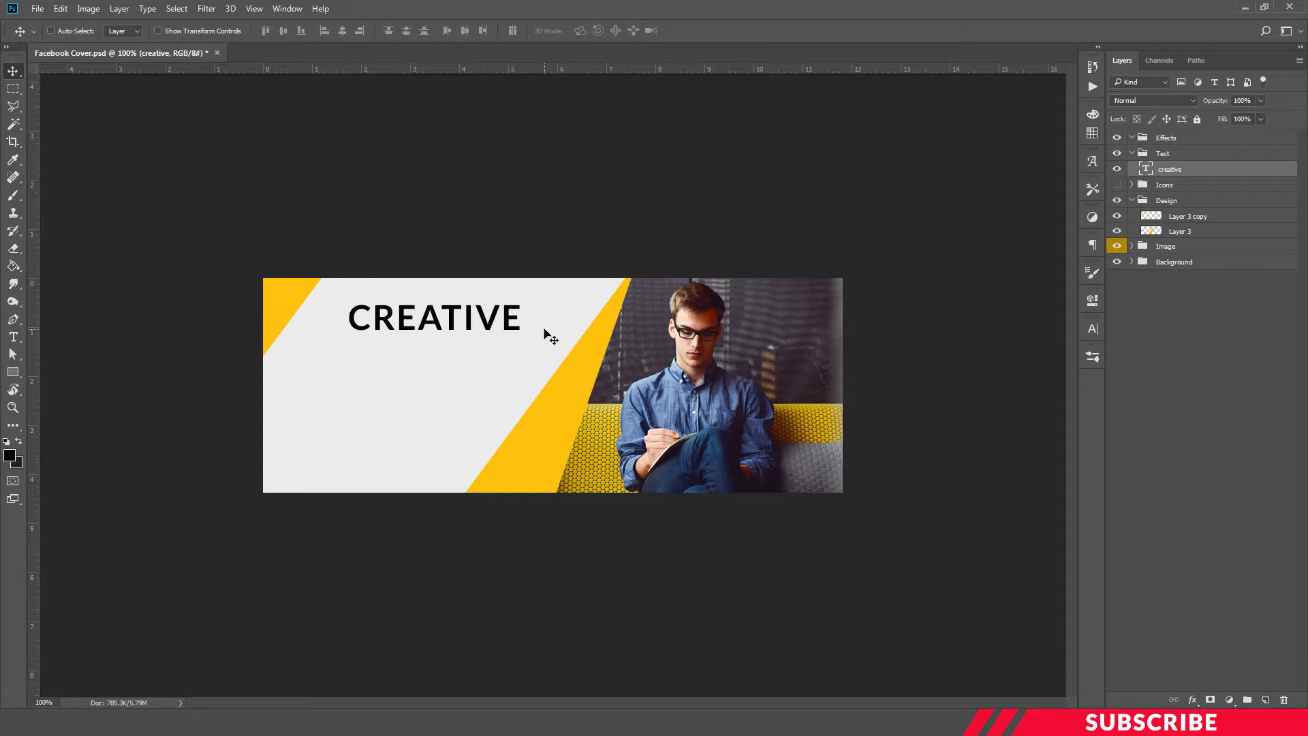
Step: Duplicate the CREATIVE heading directly below itself and change the copy's text to "STUDIO"
drag(477, 319, 450, 359)
key(t)
click(448, 356)
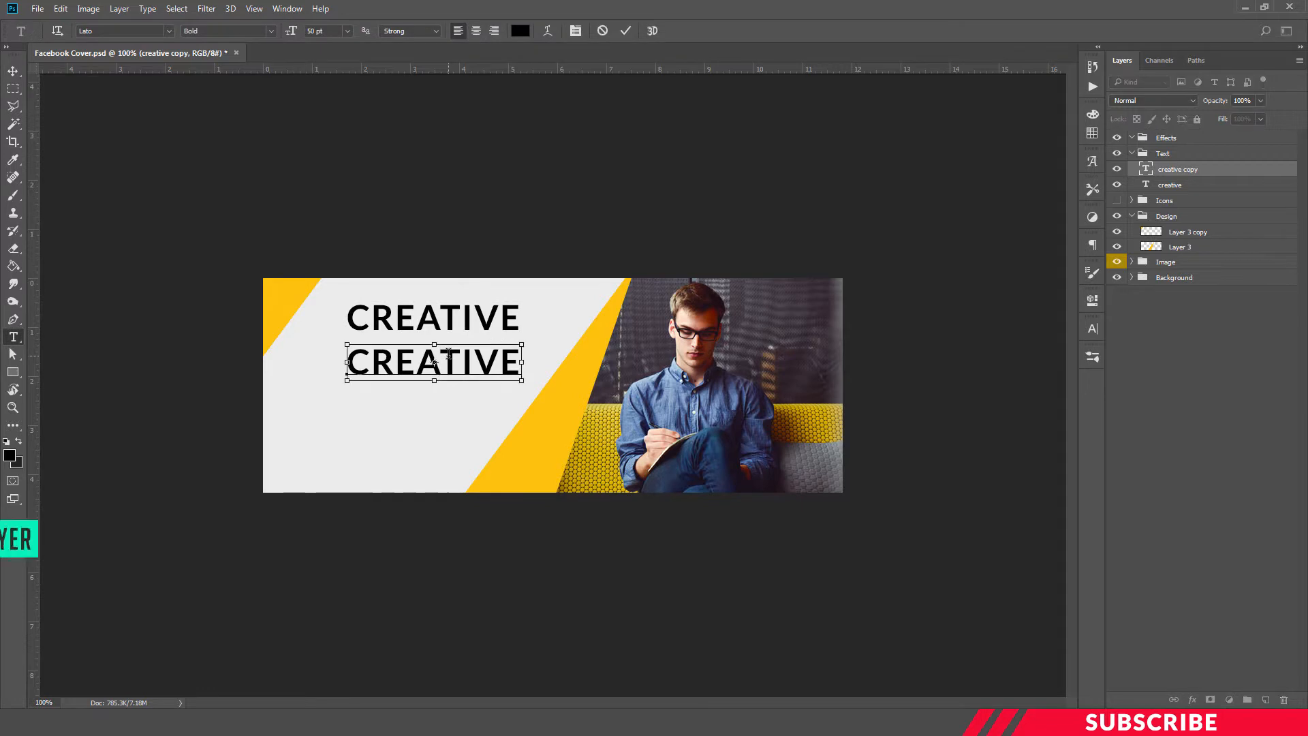
key(ctrl+a)
text(st)
key(ctrl+a)
text(studi)
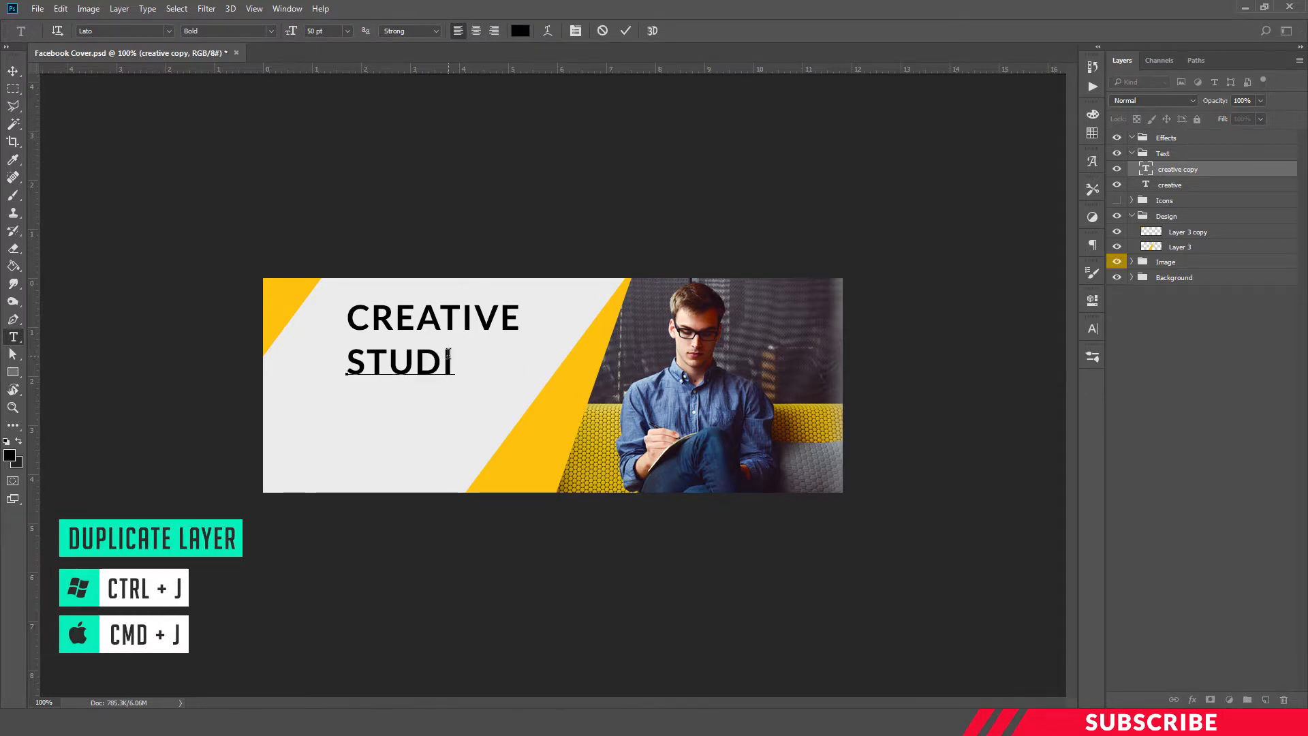
text(o)
Step: Set the font size of the STUDIO text to 30 pt
key(ctrl+a)
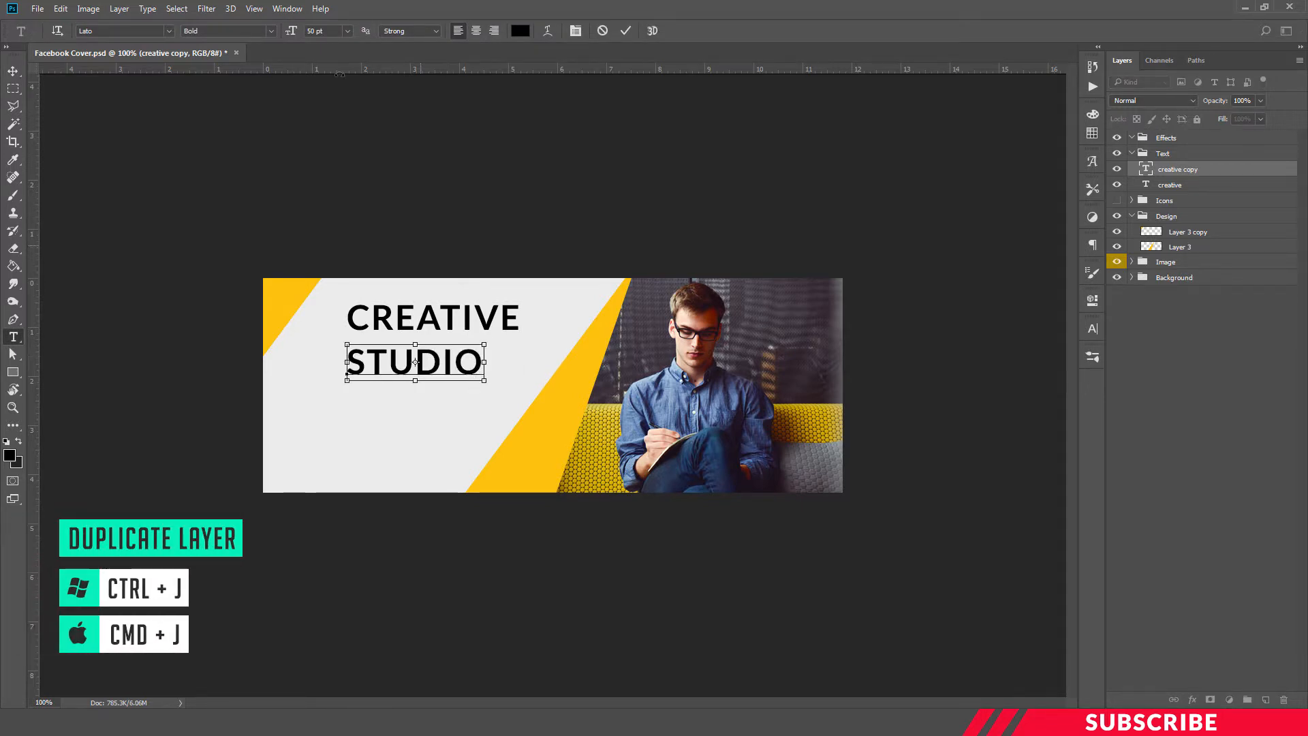
click(295, 32)
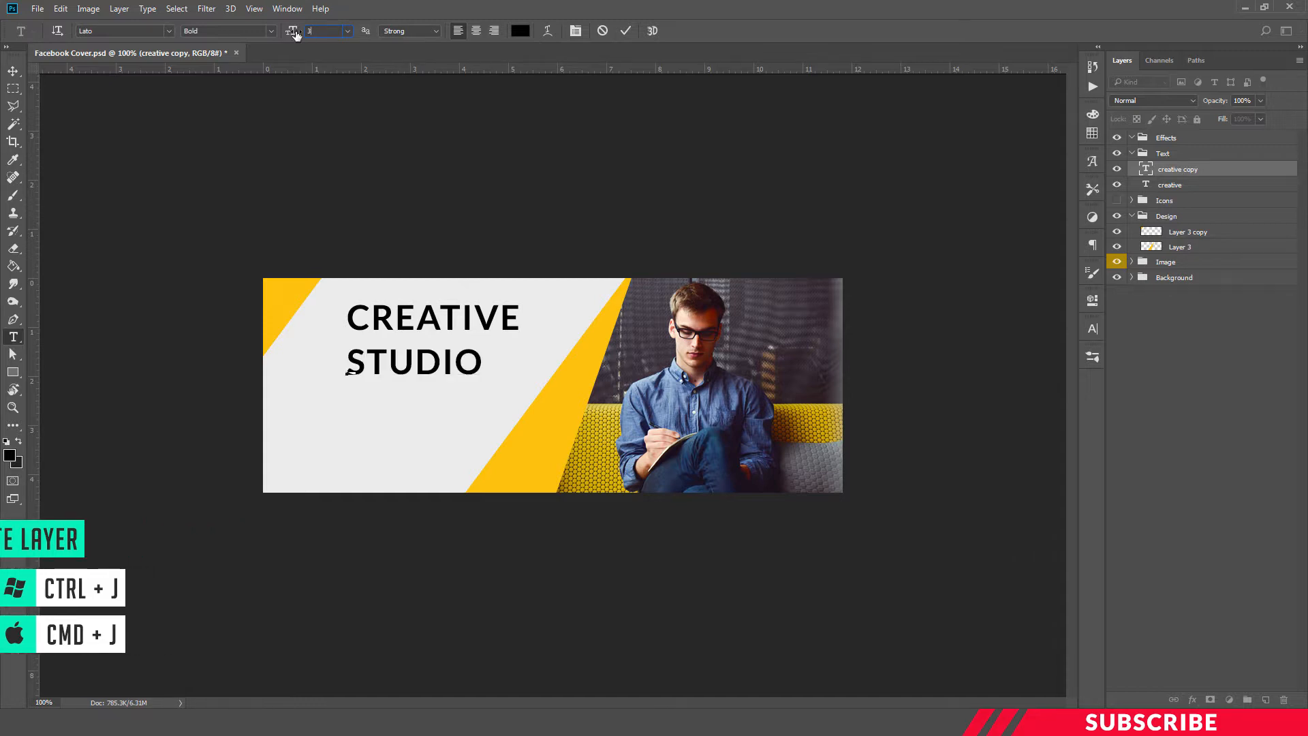
text(30)
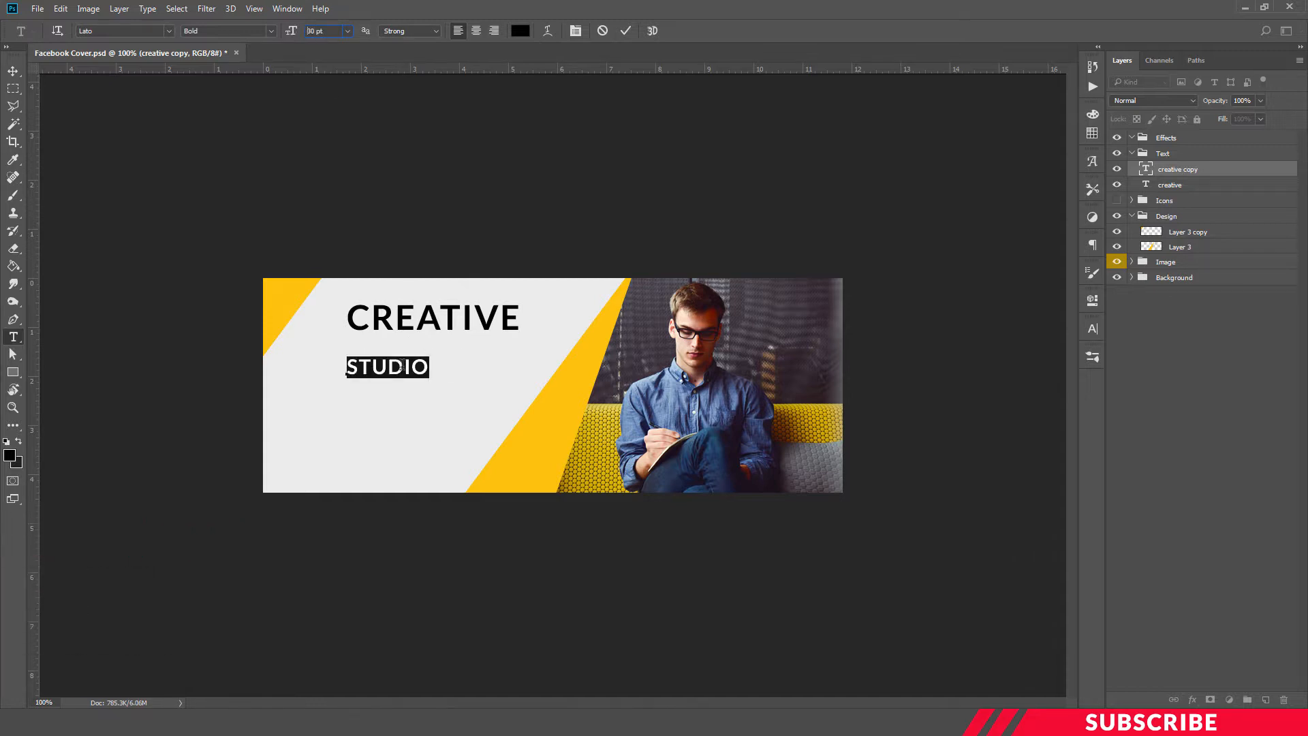
key(ctrl+Return)
Step: Move the STUDIO text up close beneath CREATIVE and nudge it until it is centered under the heading
key(v)
drag(414, 368, 464, 349)
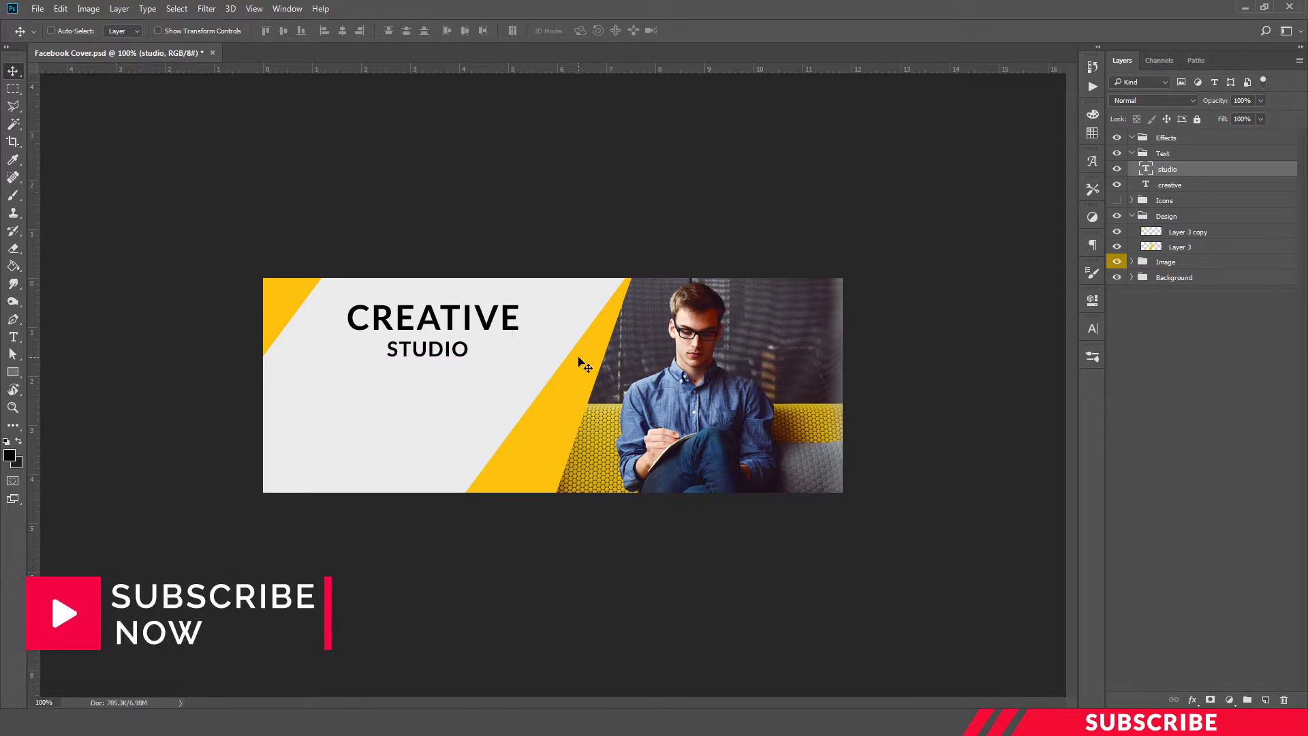
key(Right)
key(Right)
key(Right)
key(Up)
key(Up)
key(Right)
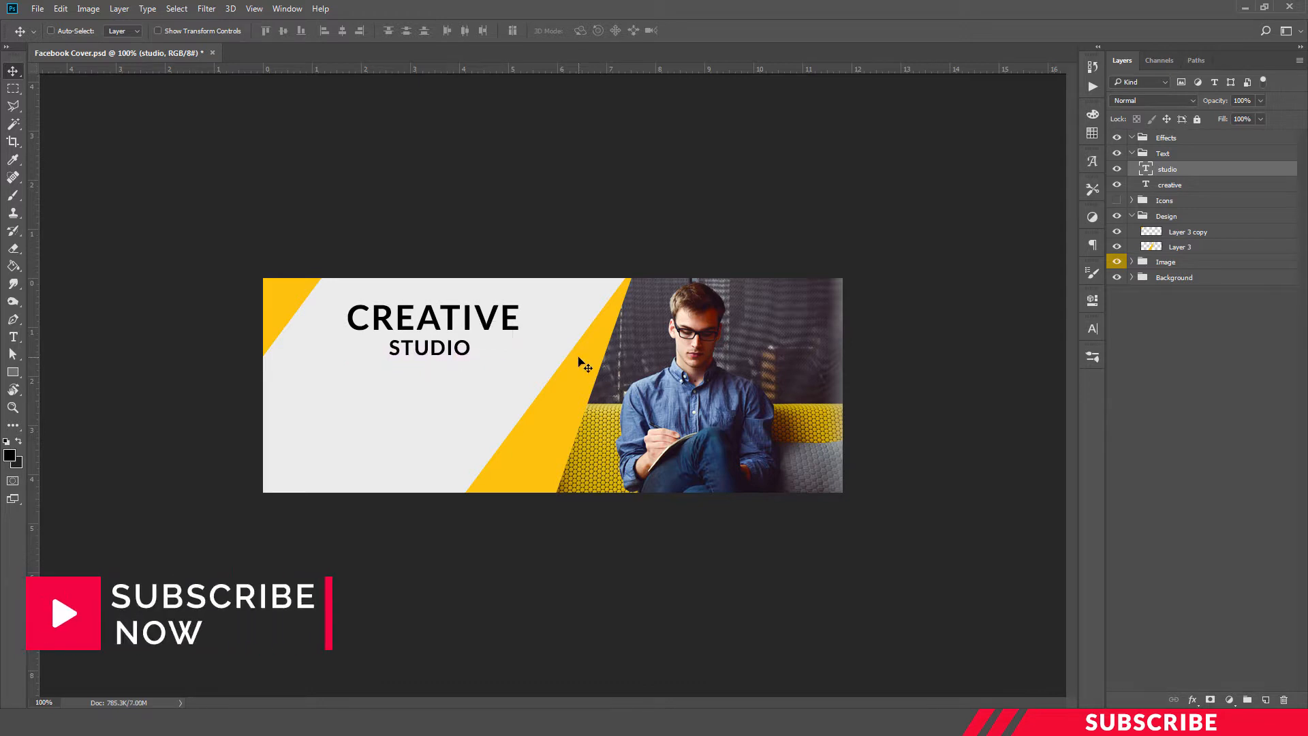
key(Up)
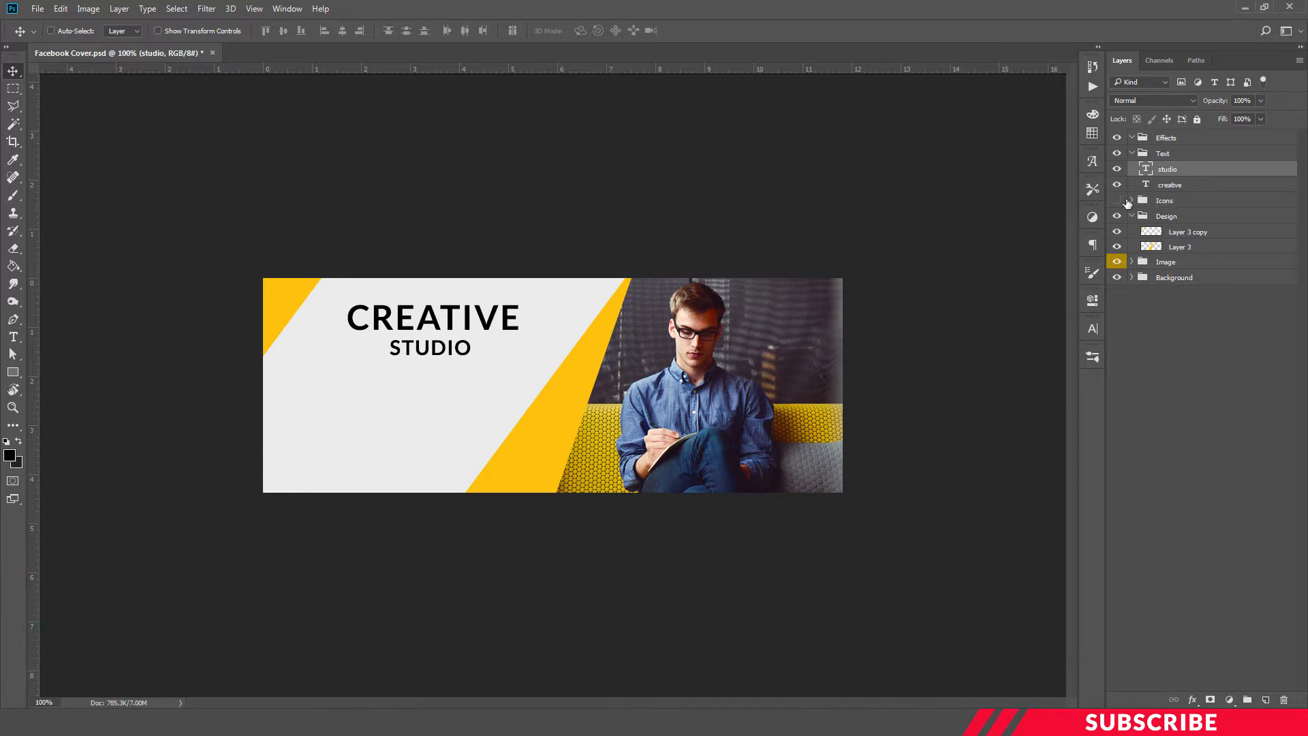
Step: Show the Icons group and move it down into the canvas's lower-left corner
click(1118, 200)
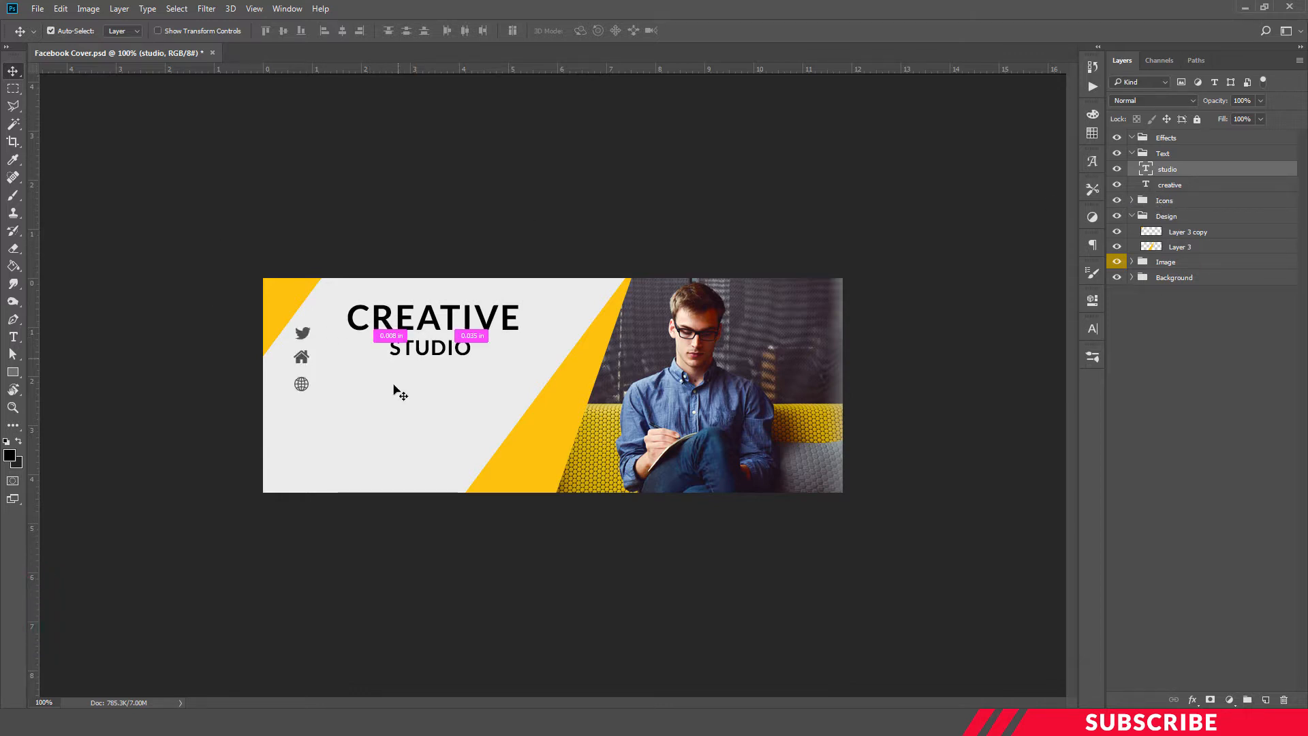
key(ctrl+plus)
drag(539, 706, 467, 704)
scroll(531, 374, down, 3)
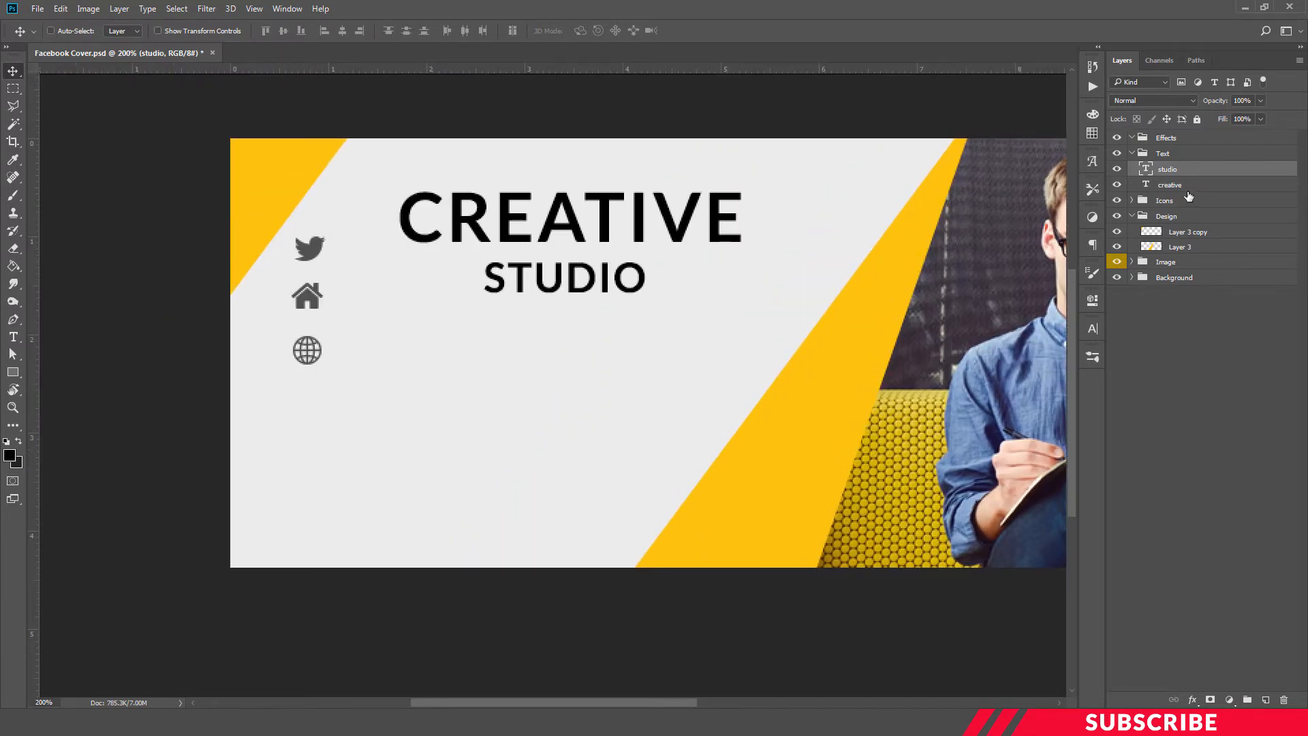
click(1176, 200)
drag(303, 266, 274, 429)
key(Up)
key(Up)
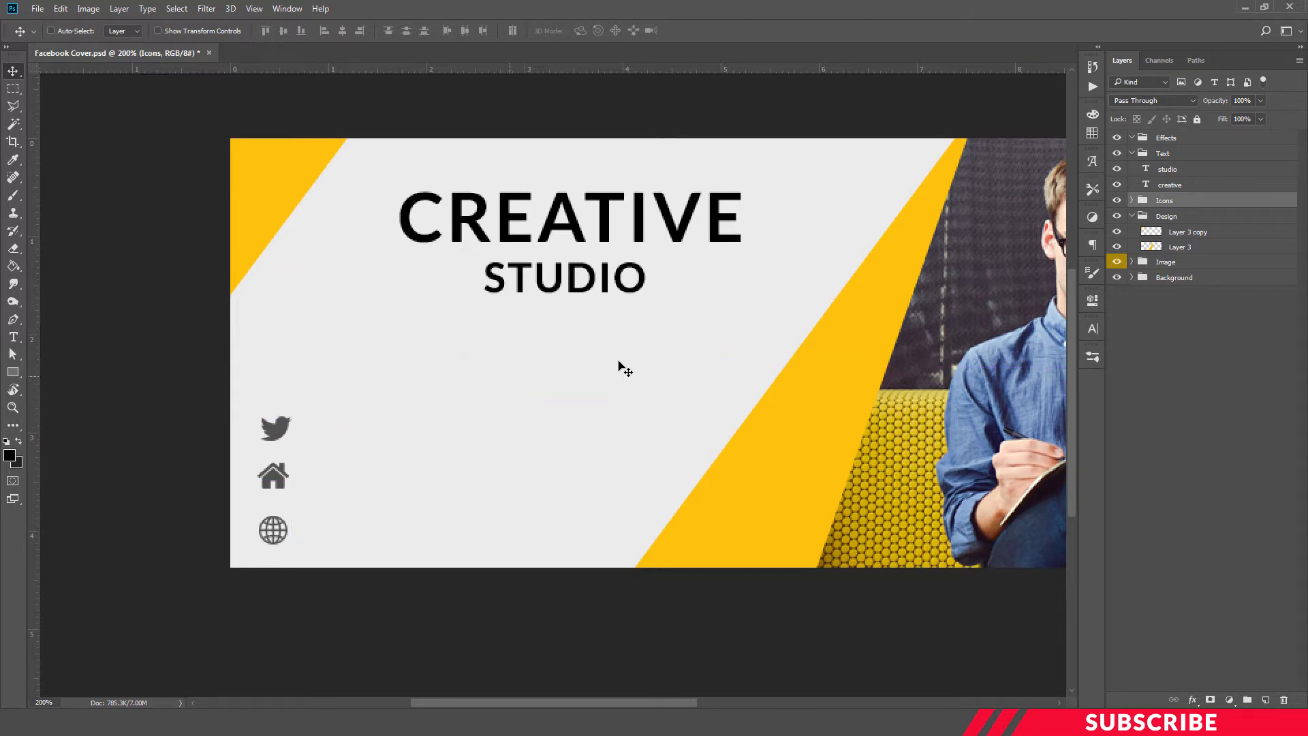
Step: Expand the Icons group and nudge the Twitter icon up slightly to even out the spacing between the icons
click(1132, 200)
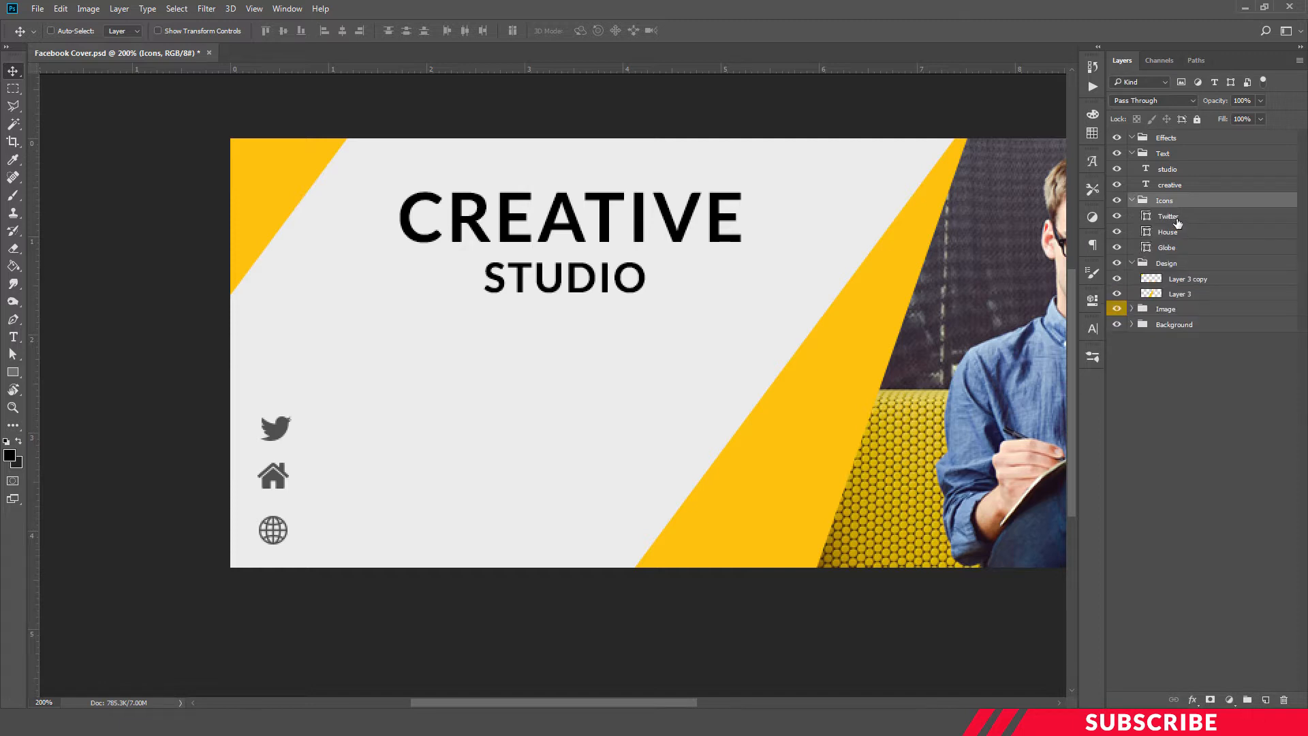
click(1178, 219)
key(Up)
key(Up)
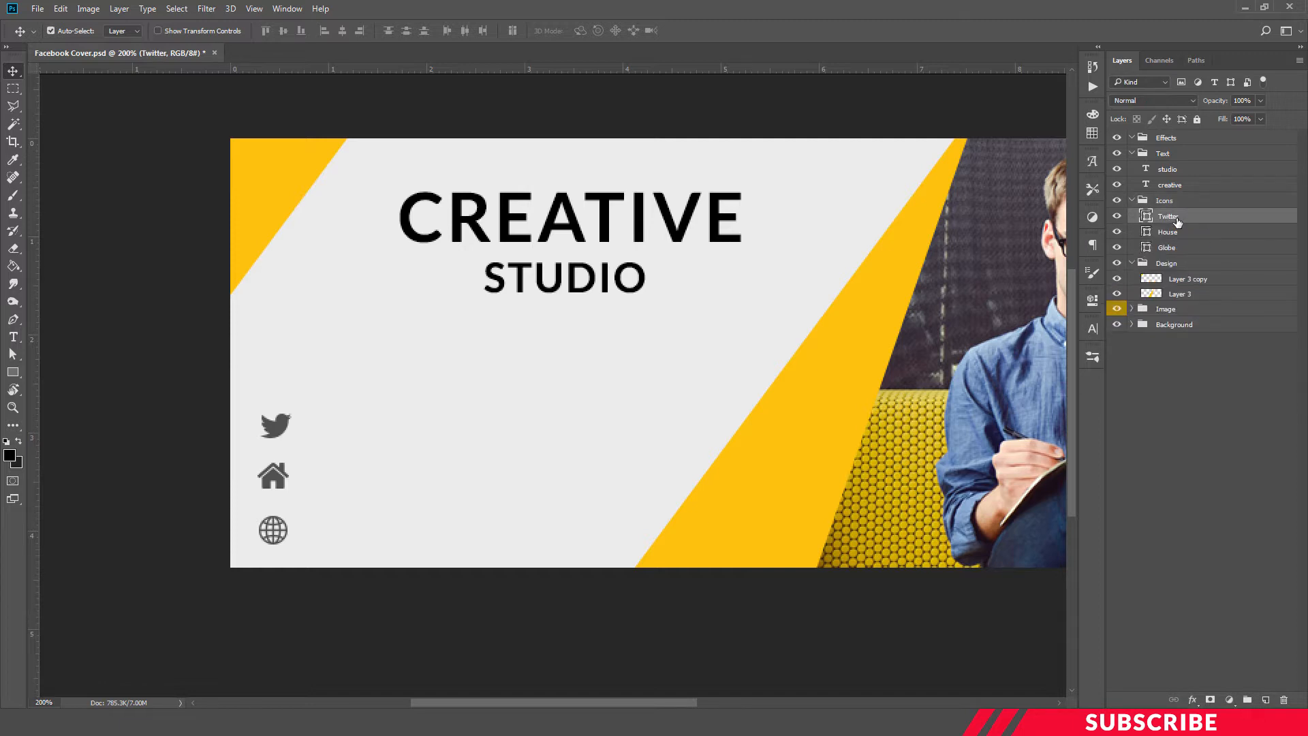
key(ctrl+minus)
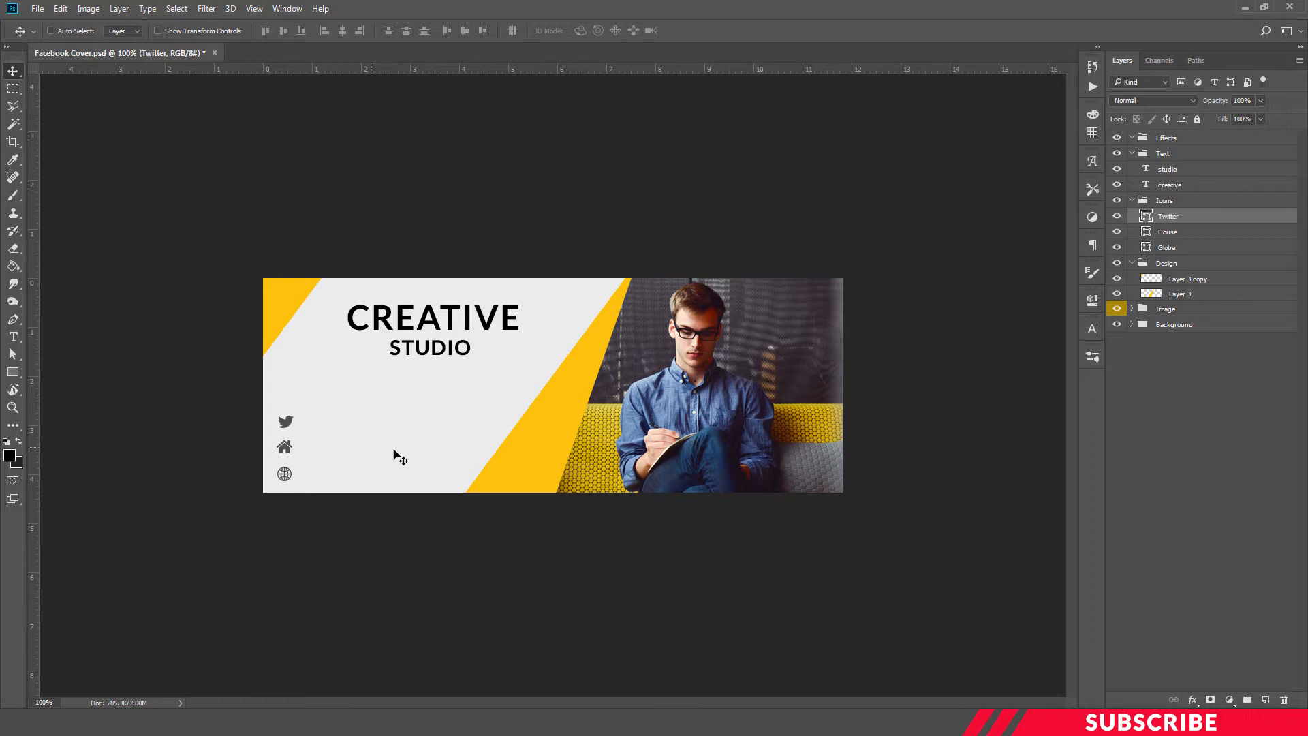
click(1169, 156)
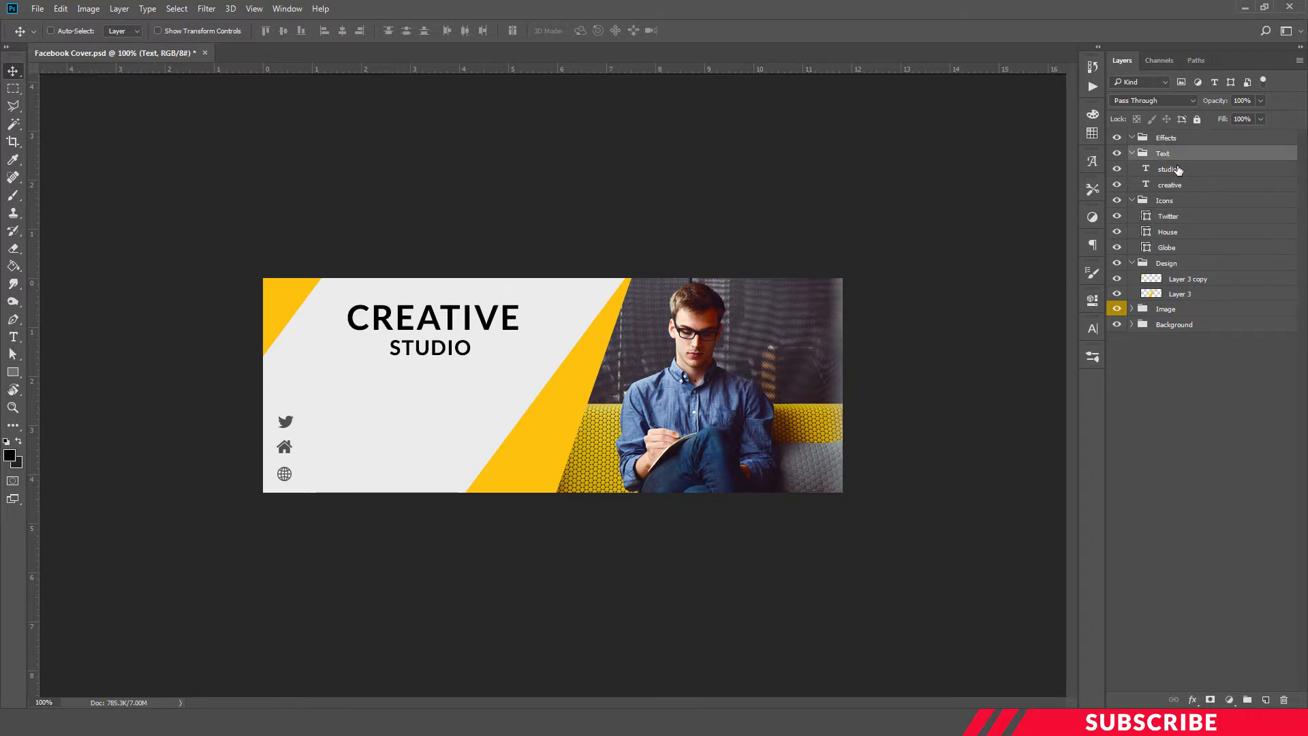
click(1174, 170)
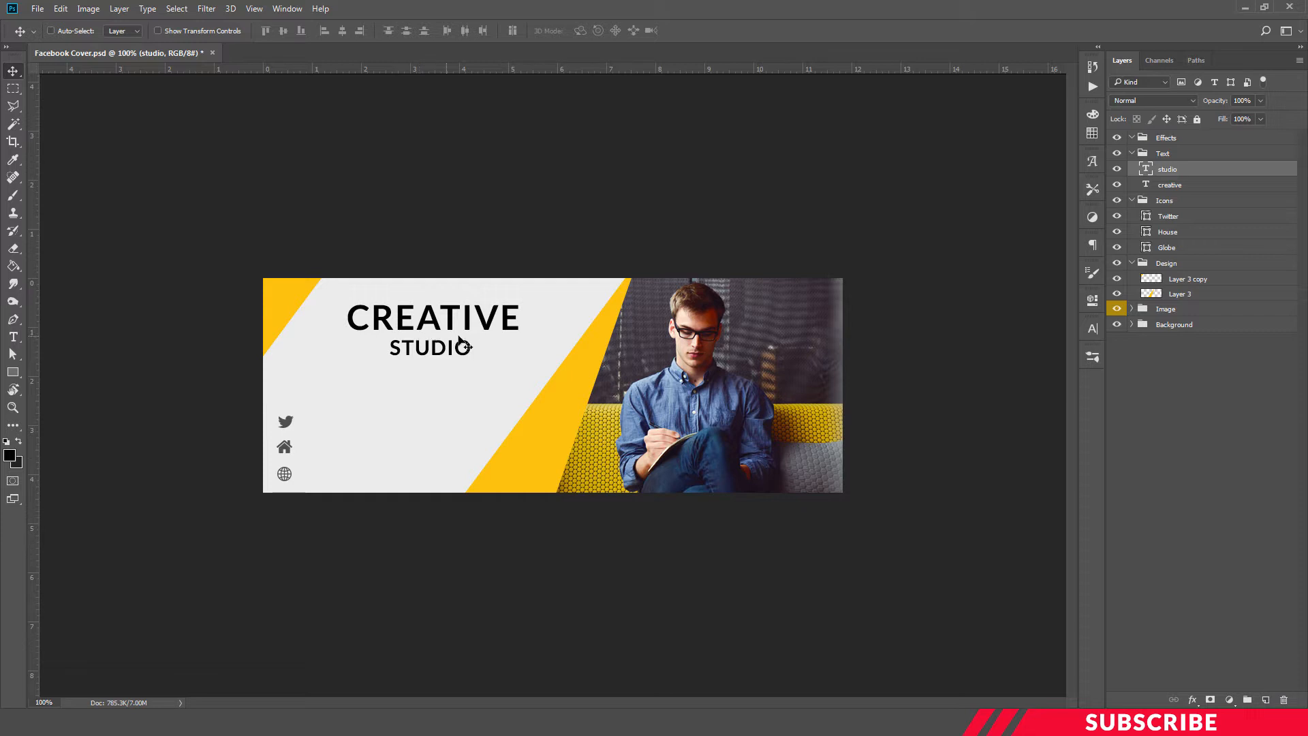
click(1266, 699)
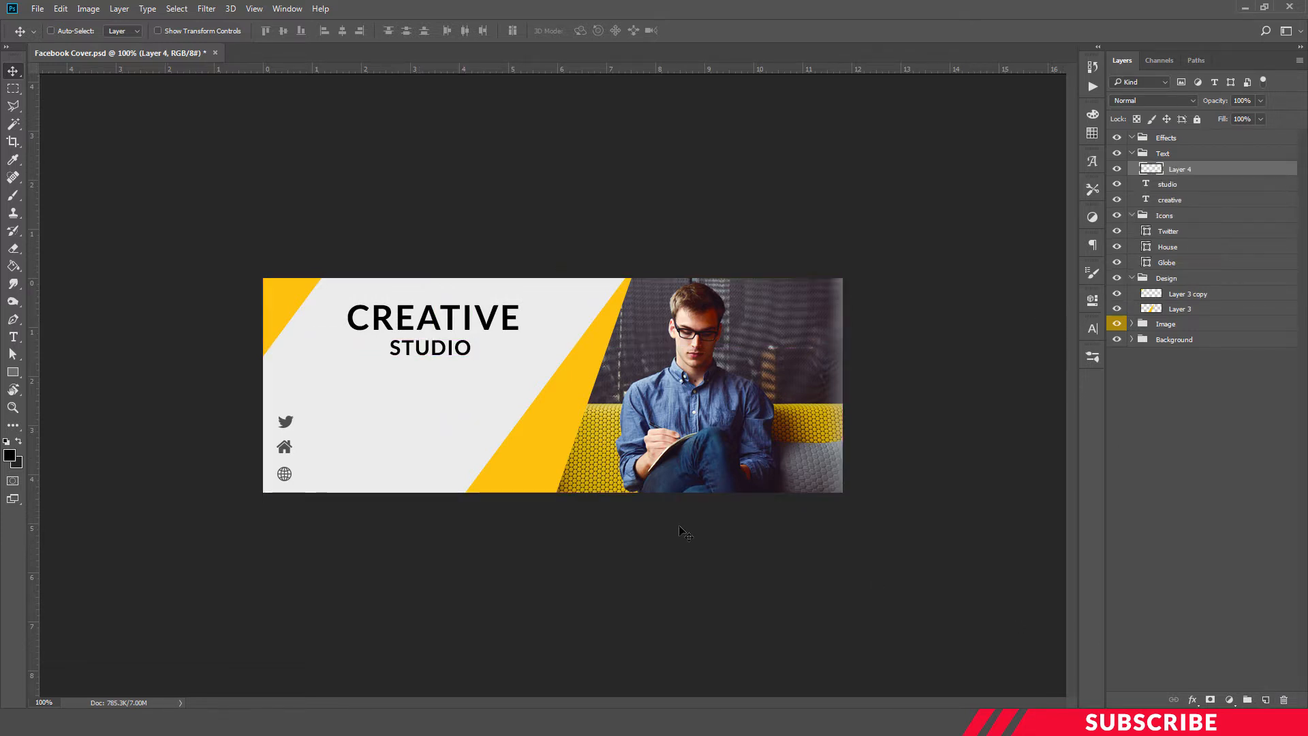
key(t)
click(321, 423)
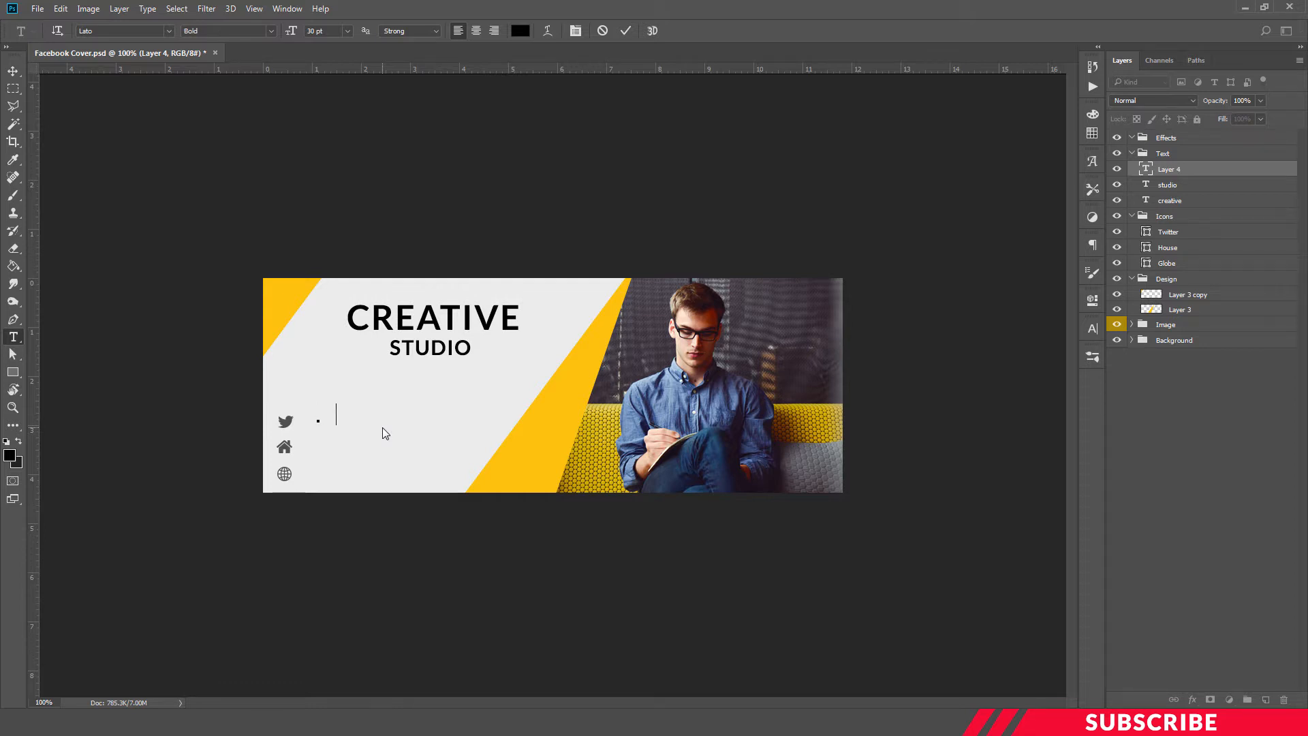
text(@TWITTERID)
Step: Turn off All Caps for the whole Twitter handle text and set its font size to 20 pt
key(ctrl+a)
click(1093, 329)
click(975, 433)
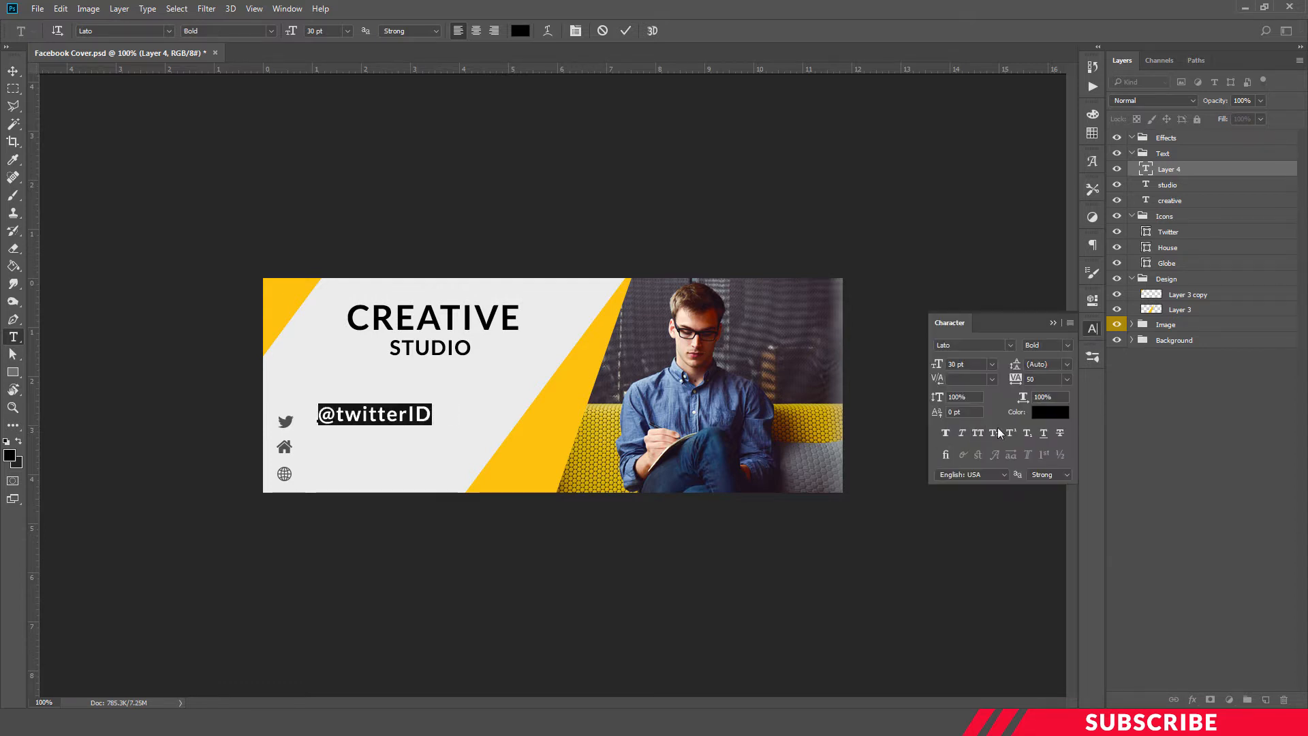
click(1092, 328)
click(291, 30)
text(12)
key(BackSpace)
text(6)
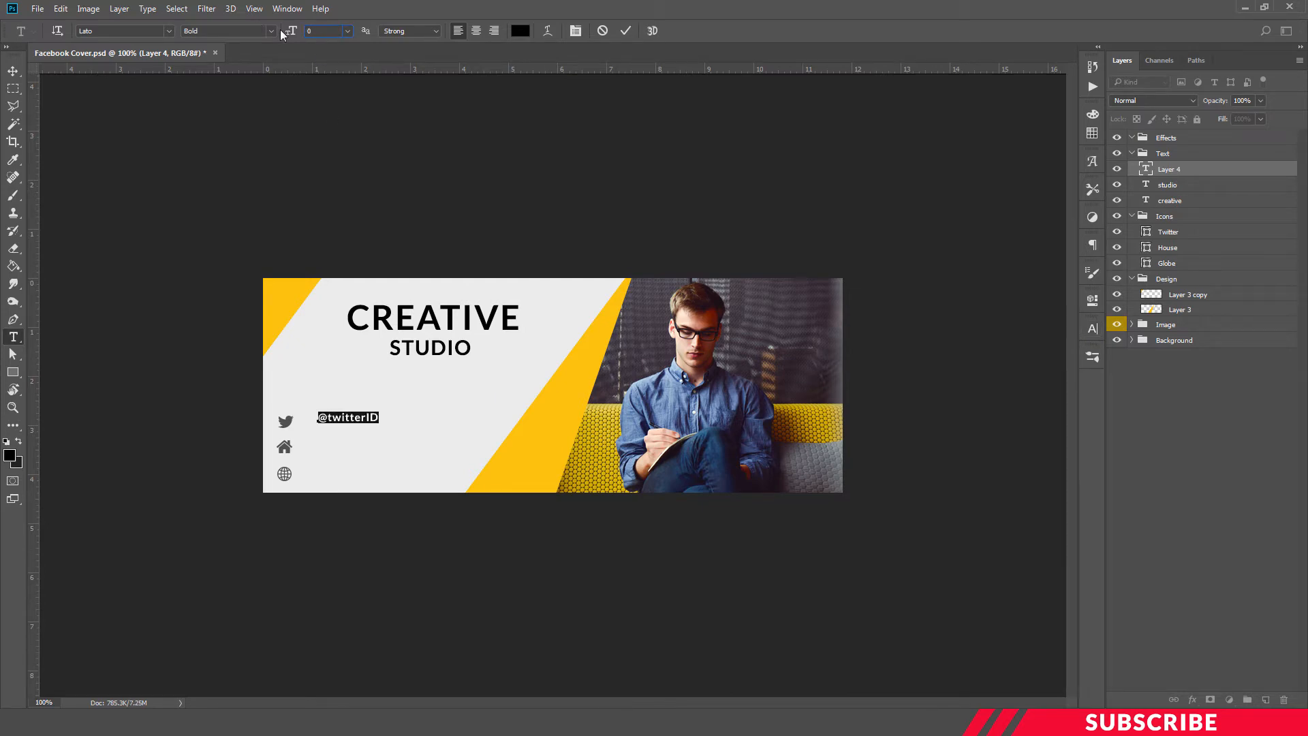
text(20)
click(393, 417)
key(BackSpace)
key(BackSpace)
text(id)
key(ctrl+Return)
key(ctrl+plus)
scroll(476, 545, left, 5)
key(v)
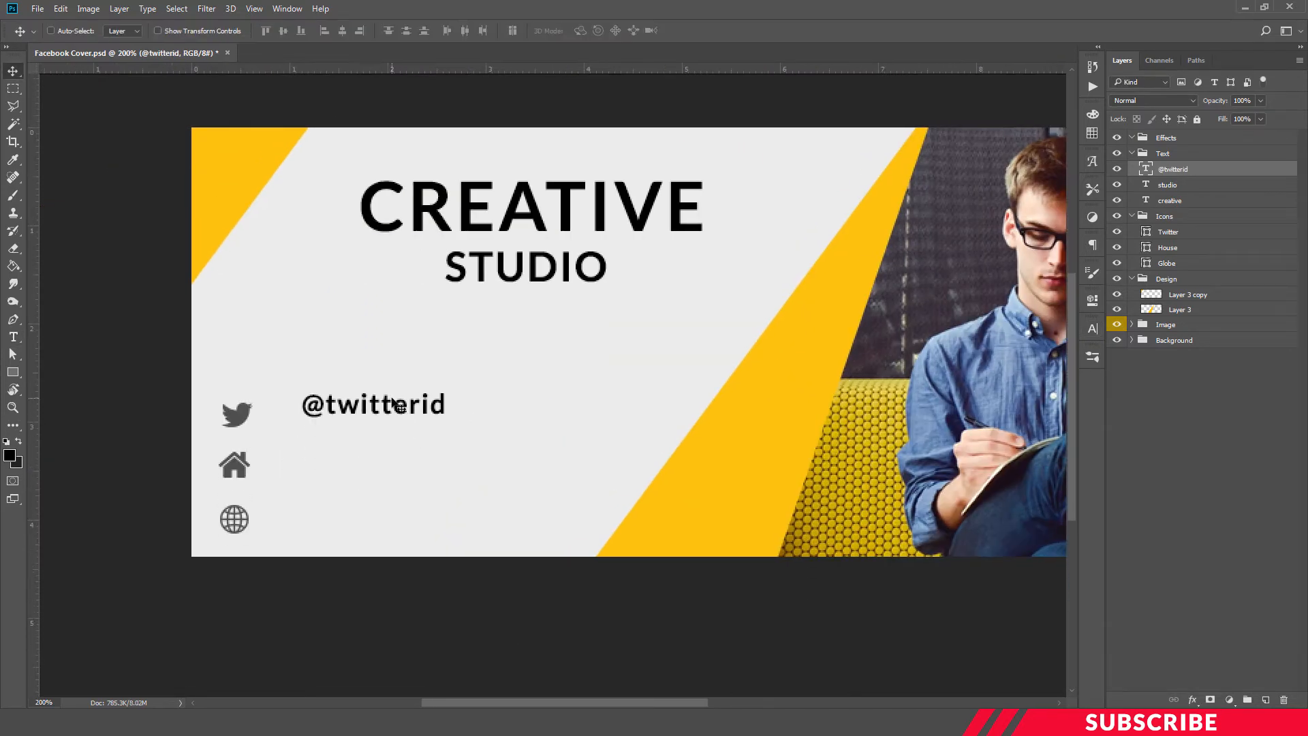
drag(400, 406, 389, 465)
key(Left)
key(Left)
key(Left)
key(Left)
key(Left)
key(Left)
key(Left)
Step: Replace the copied text beside the house icon with the studio's address
key(t)
click(342, 462)
key(ctrl+a)
text(24,)
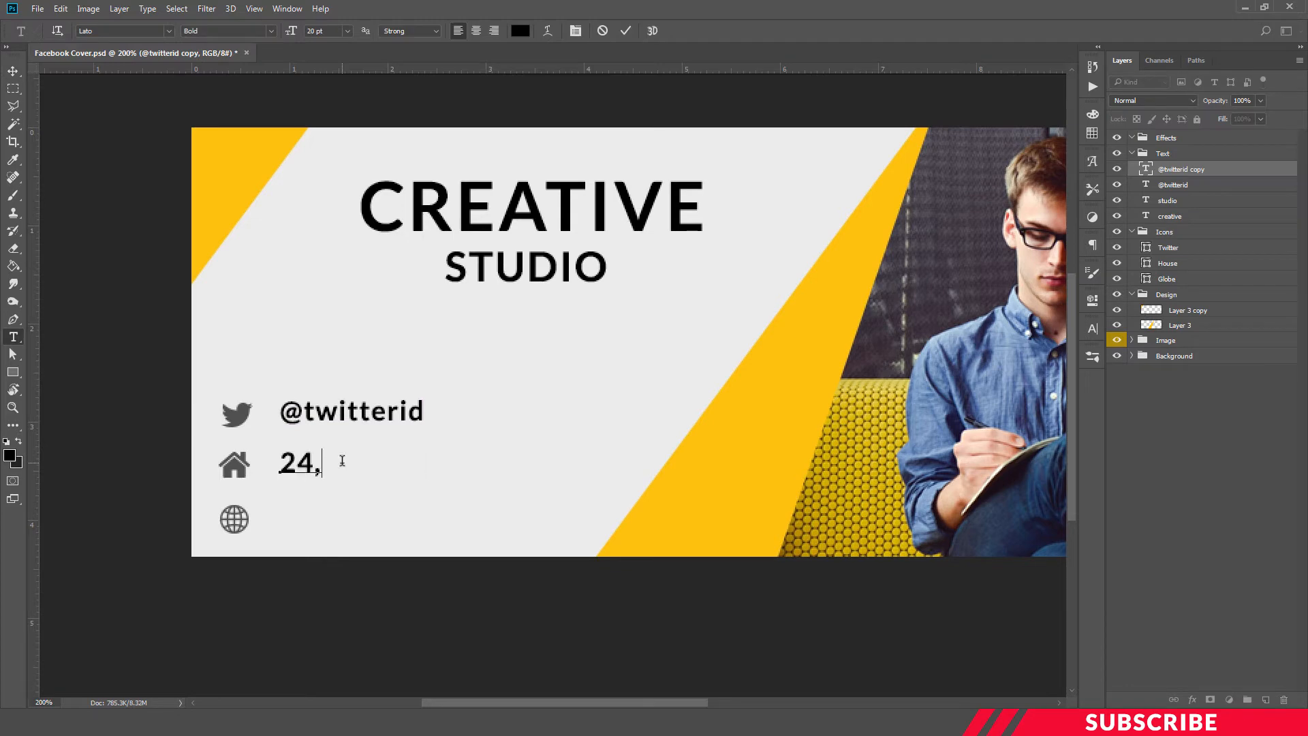
text(itower,India)
key(ctrl+Return)
Step: Duplicate the address text down beside the globe icon and change the copy to "yoursite.com"
key(ctrl+t)
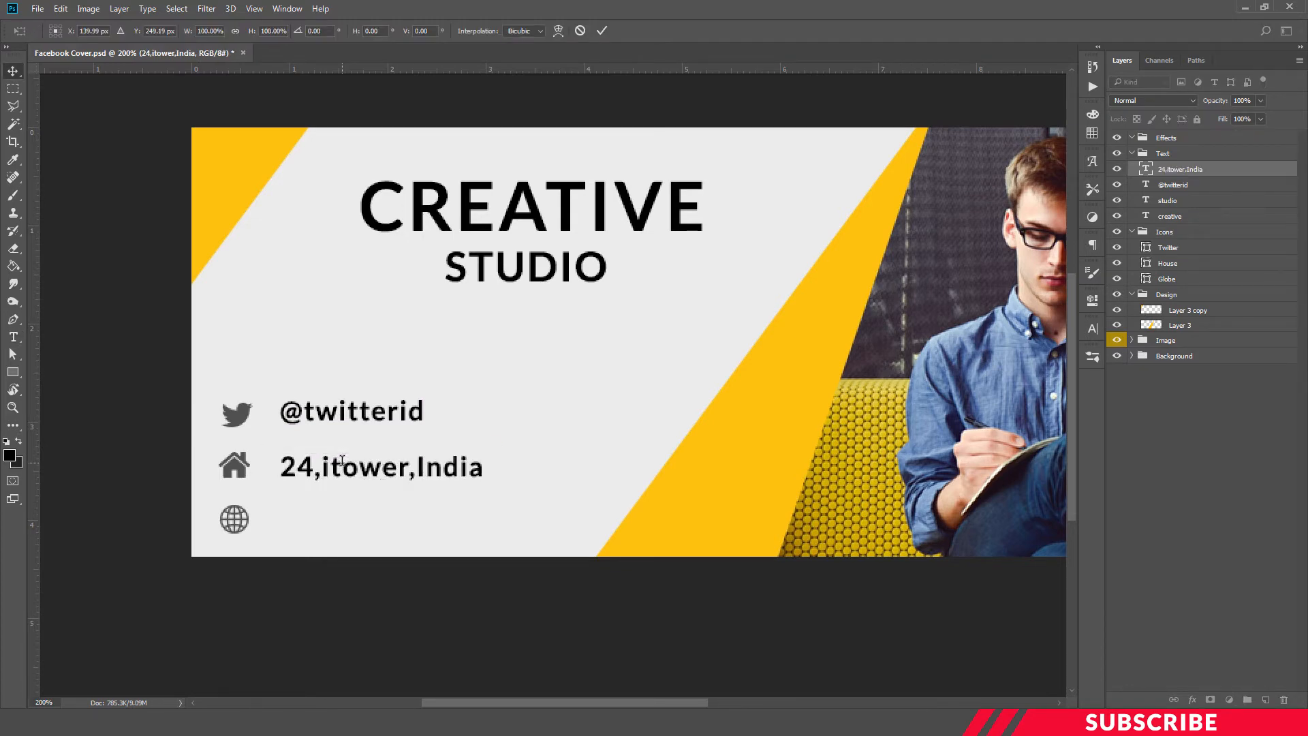
alt+drag(342, 462, 342, 513)
key(t)
click(346, 514)
key(ctrl+a)
text(yoursite.com)
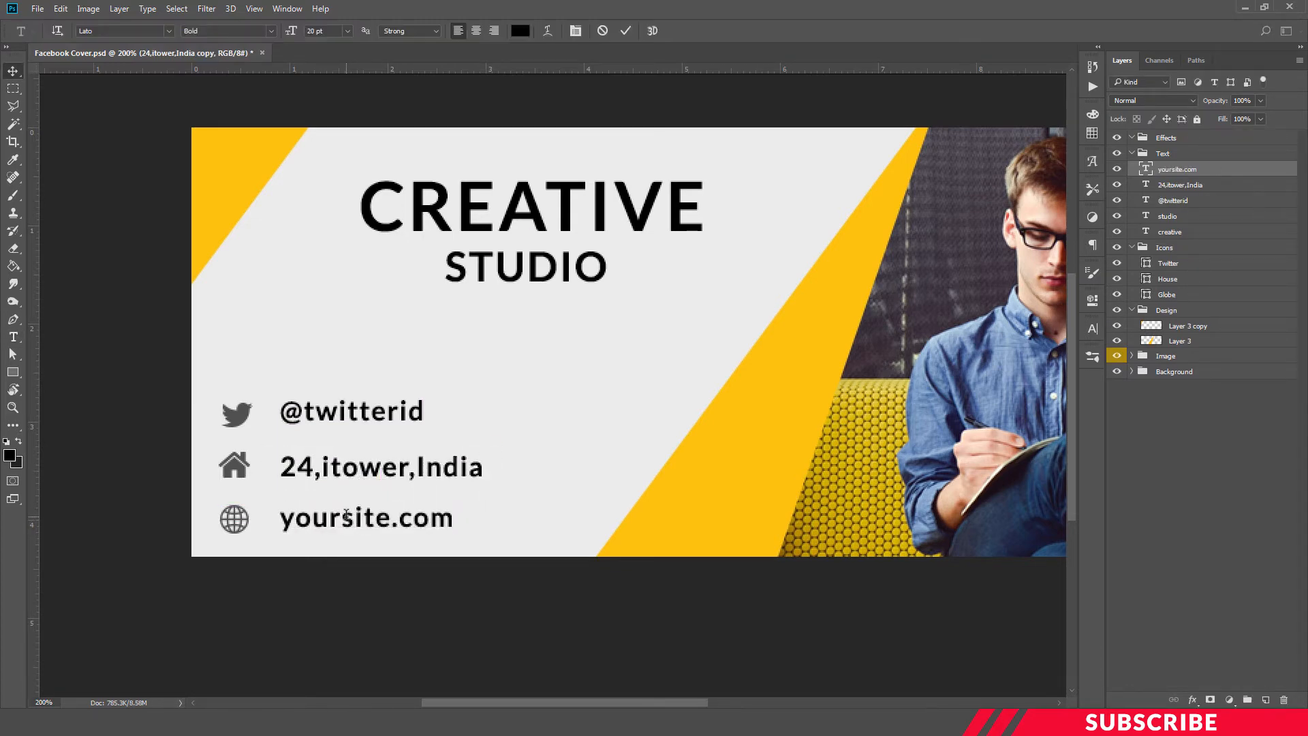
key(ctrl+Return)
Step: Collapse the Text group in the layer stack
key(v)
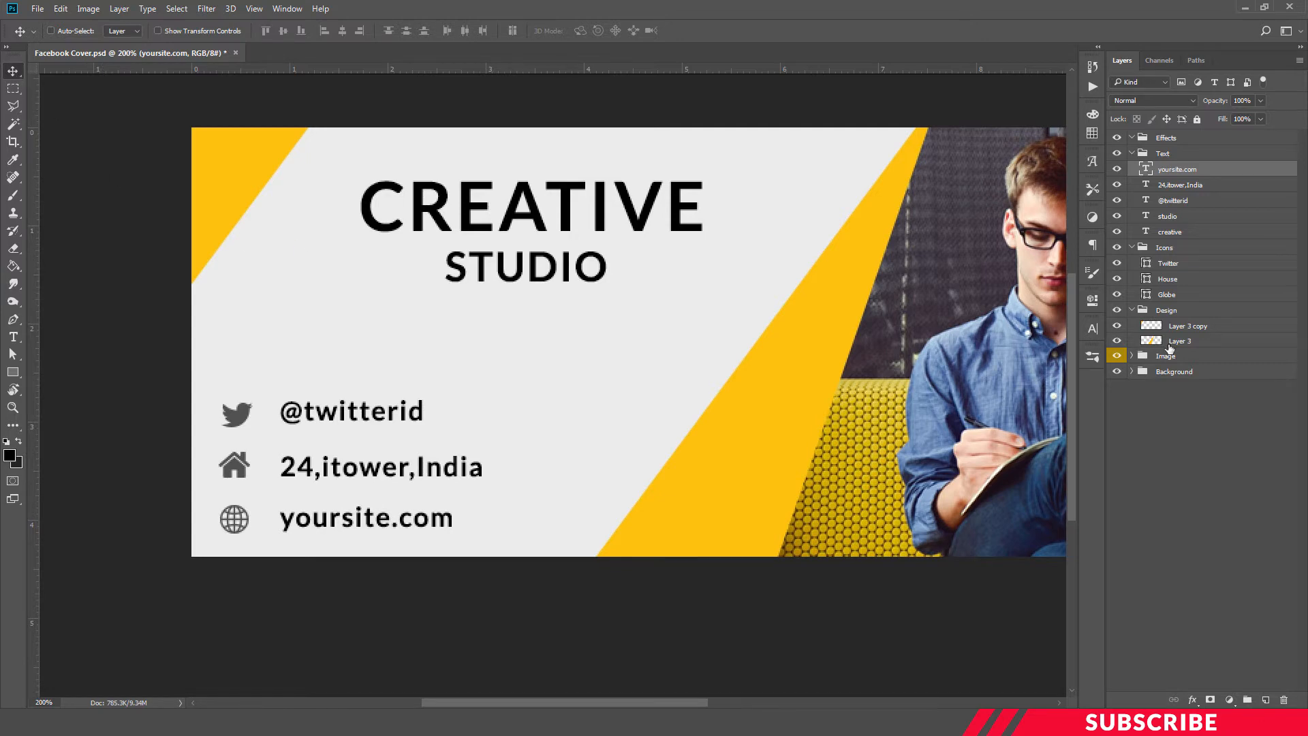
key(ctrl+minus)
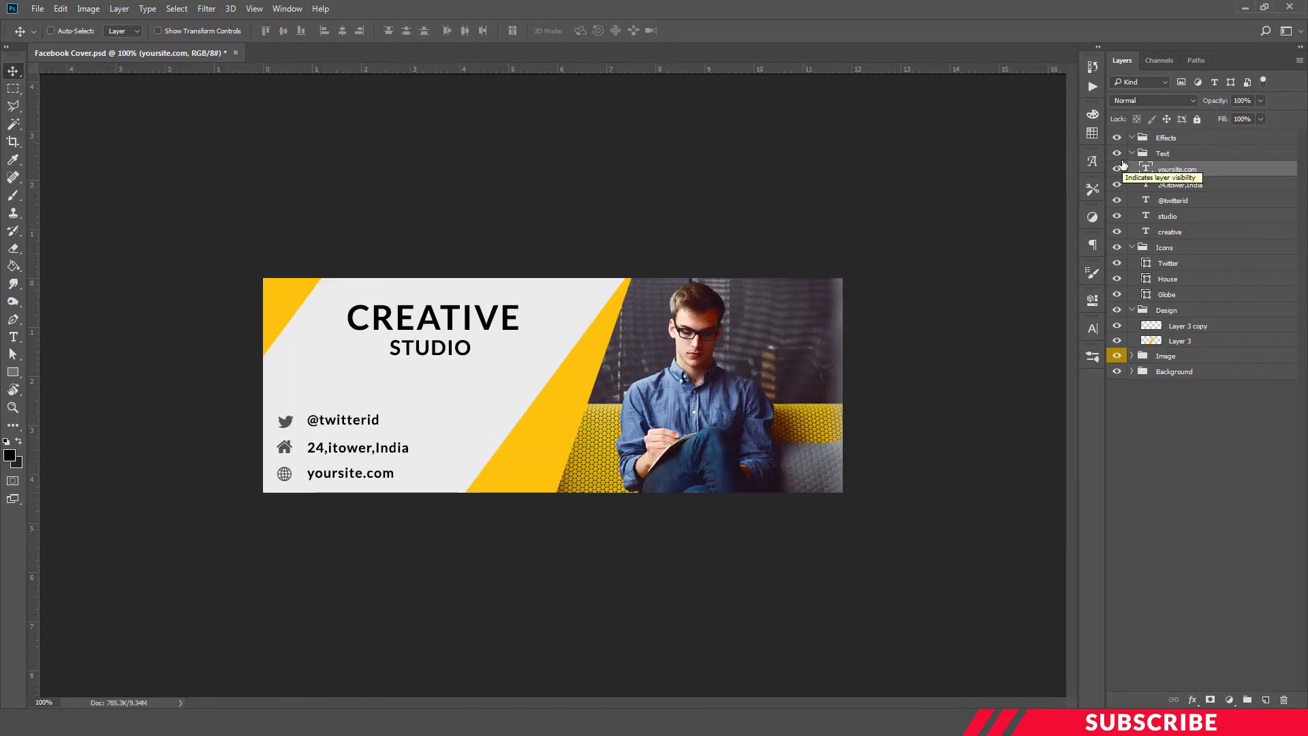
click(1132, 154)
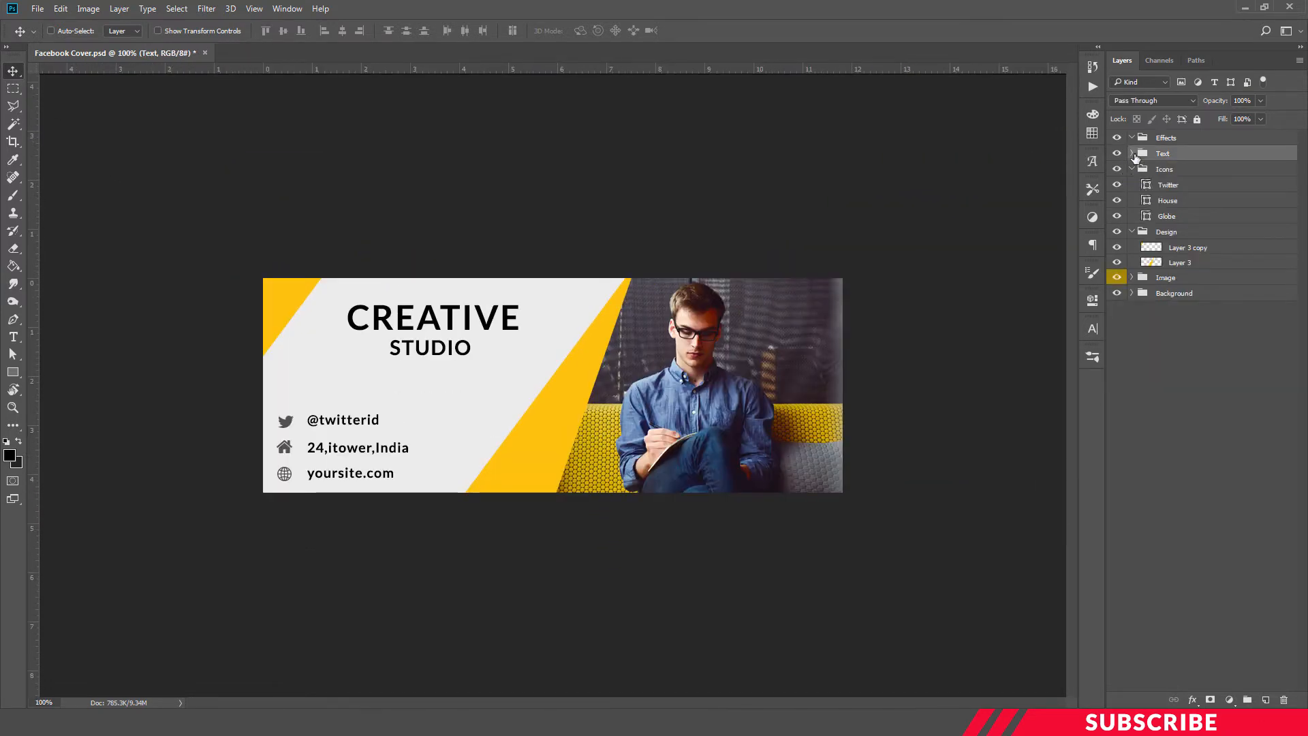